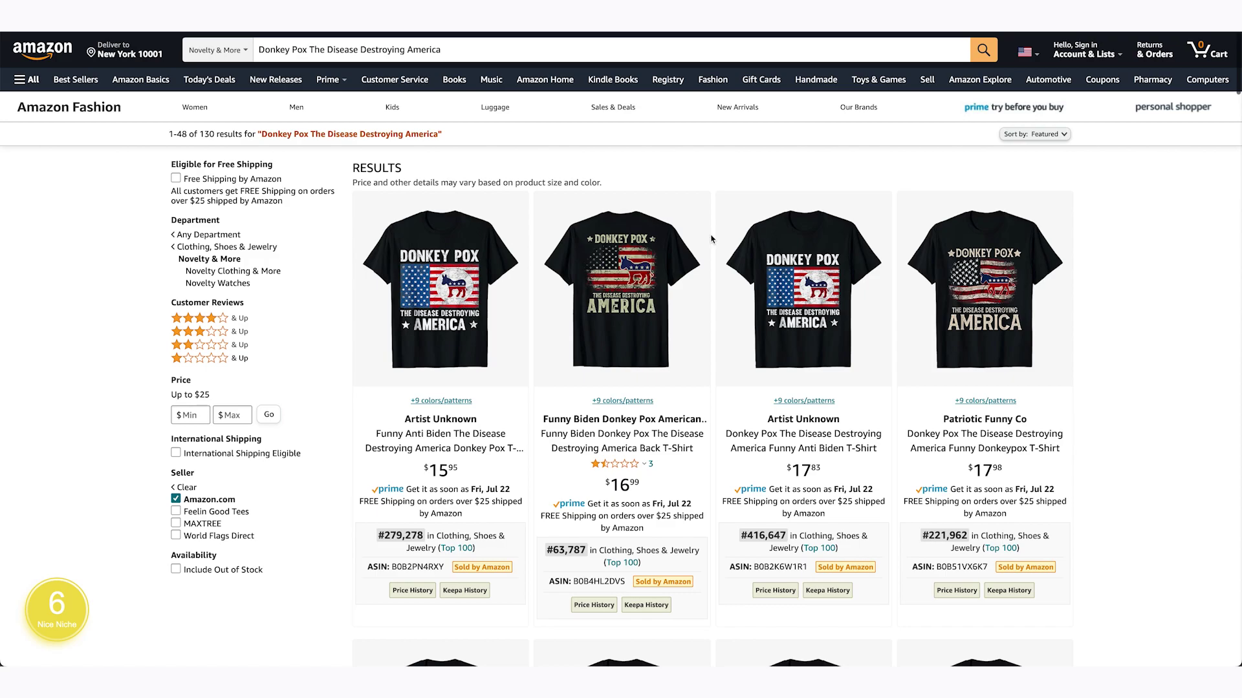
- Browse the Amazon search results for existing "Donkey Pox The Disease Destroying America" T-shirt designs
scroll(711, 238, "down", 5)
scroll(711, 239, "down", 7)
scroll(711, 239, "up", 12)
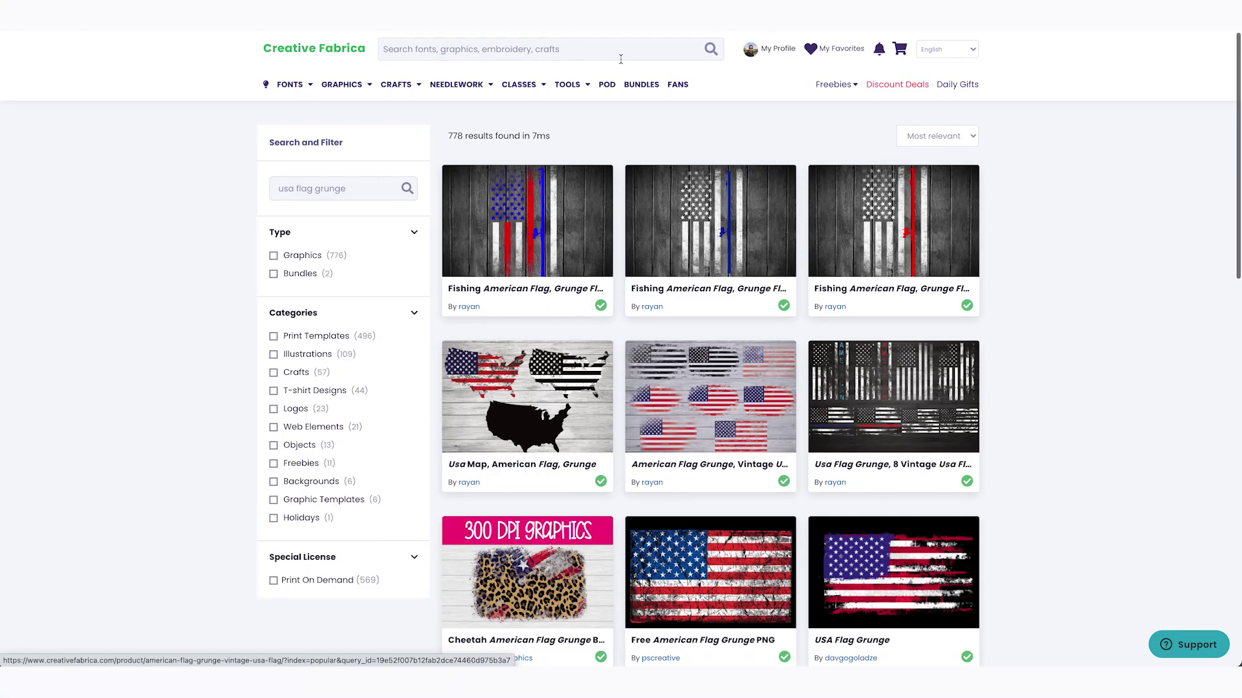
- Open the vintage American Flag Grunge product on Creative Fabrica and compare its flag PNG files in the preview
left_click(607, 378)
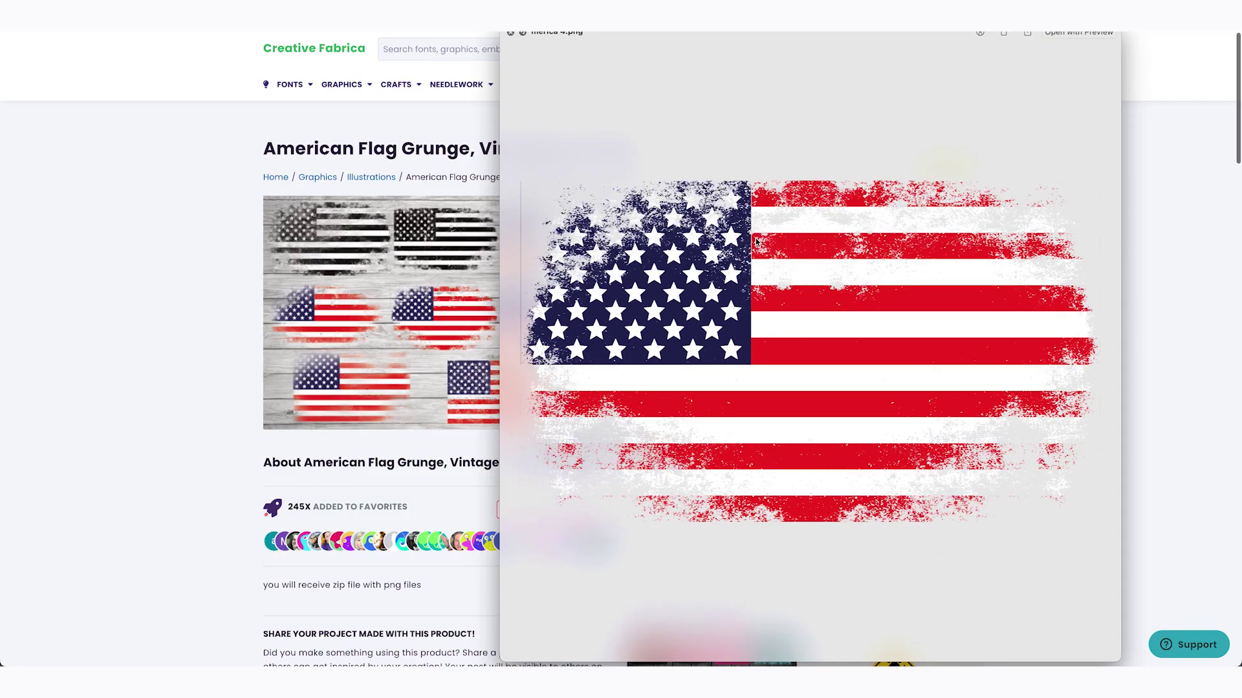
key("Down")
key("Down")
key("Down")
key("Down")
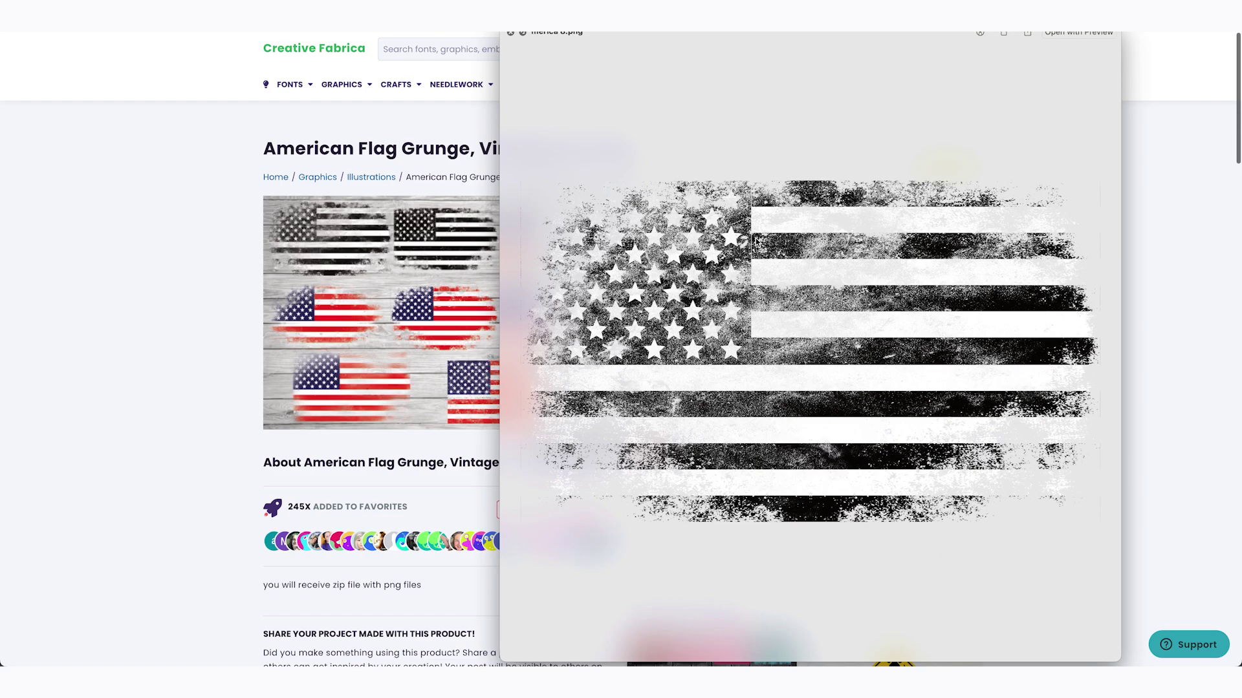
key("Up")
key("Up")
key("Up")
key("Up")
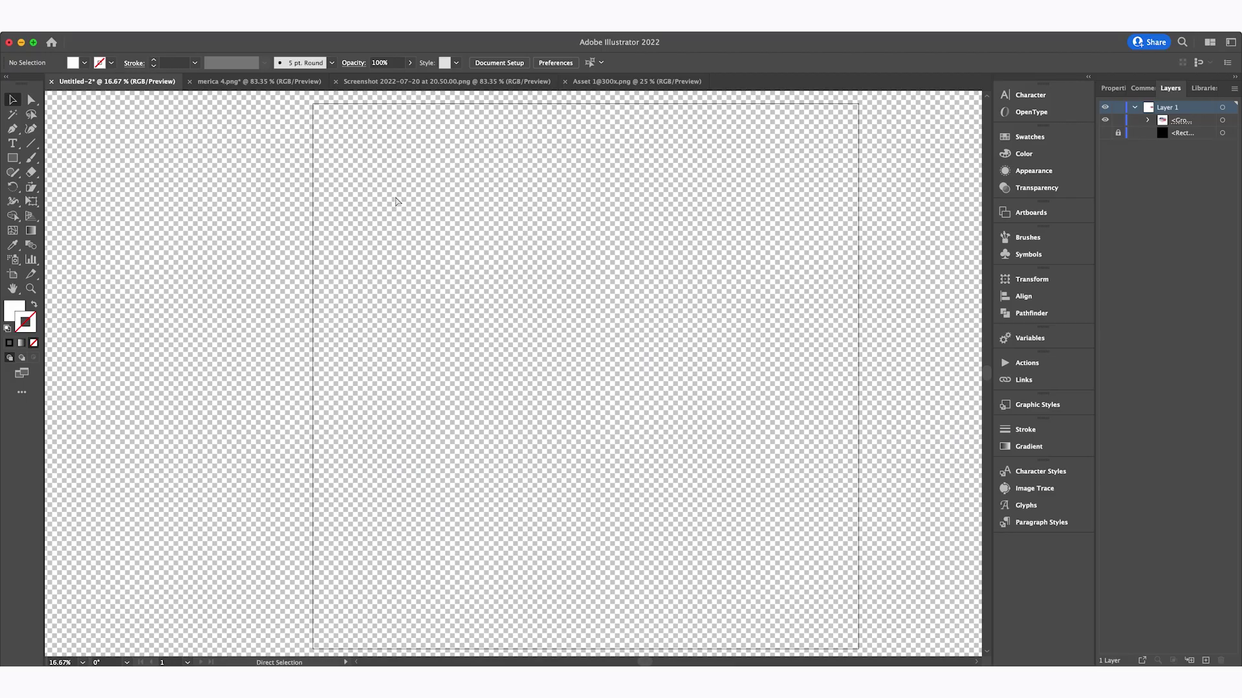
- Paste the merica 4.png flag into the Illustrator document and enlarge it to about 4561 px wide, spanning the artboard
key("super+v")
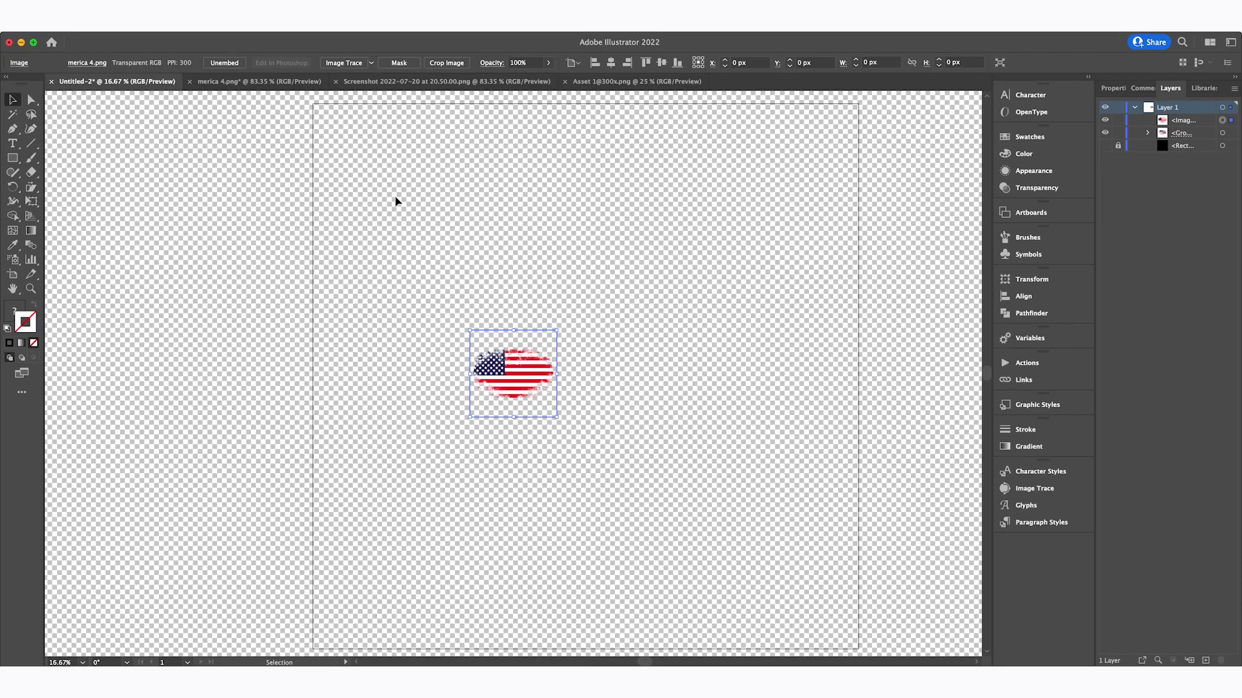
left_click_drag(554, 373, 863, 356)
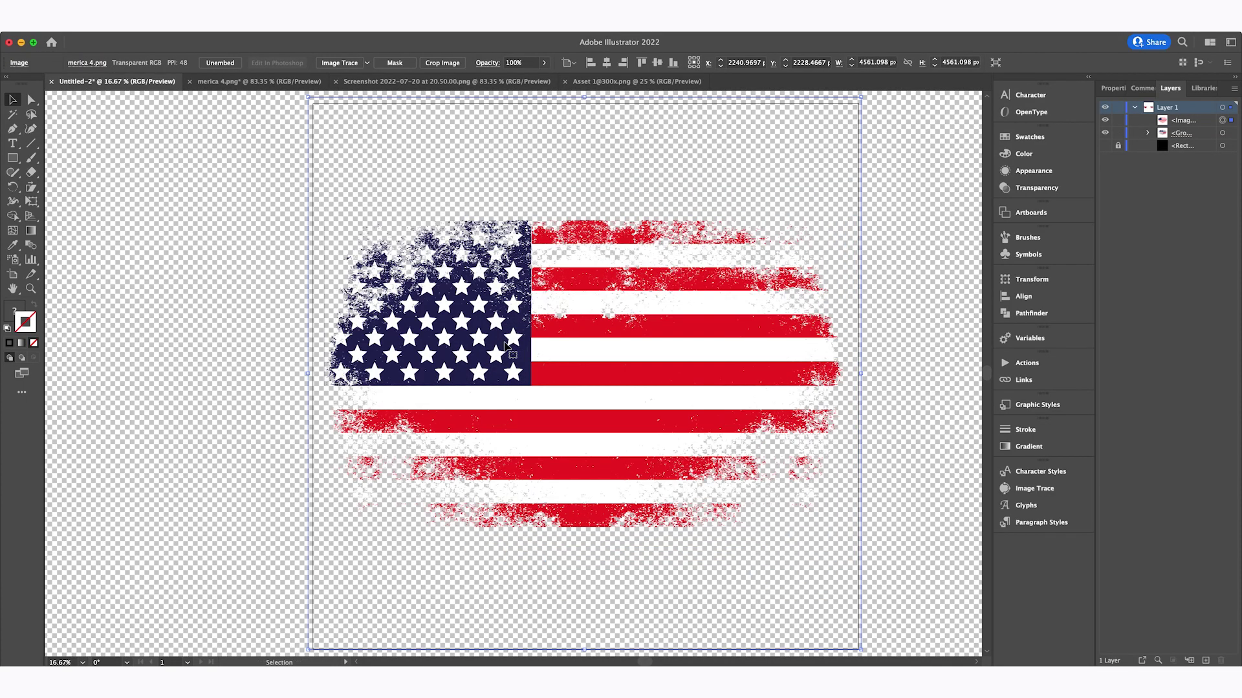
- Make an opacity mask on the flag image with Clip turned off
scroll(327, 296, "up", 5)
scroll(342, 273, "down", 3)
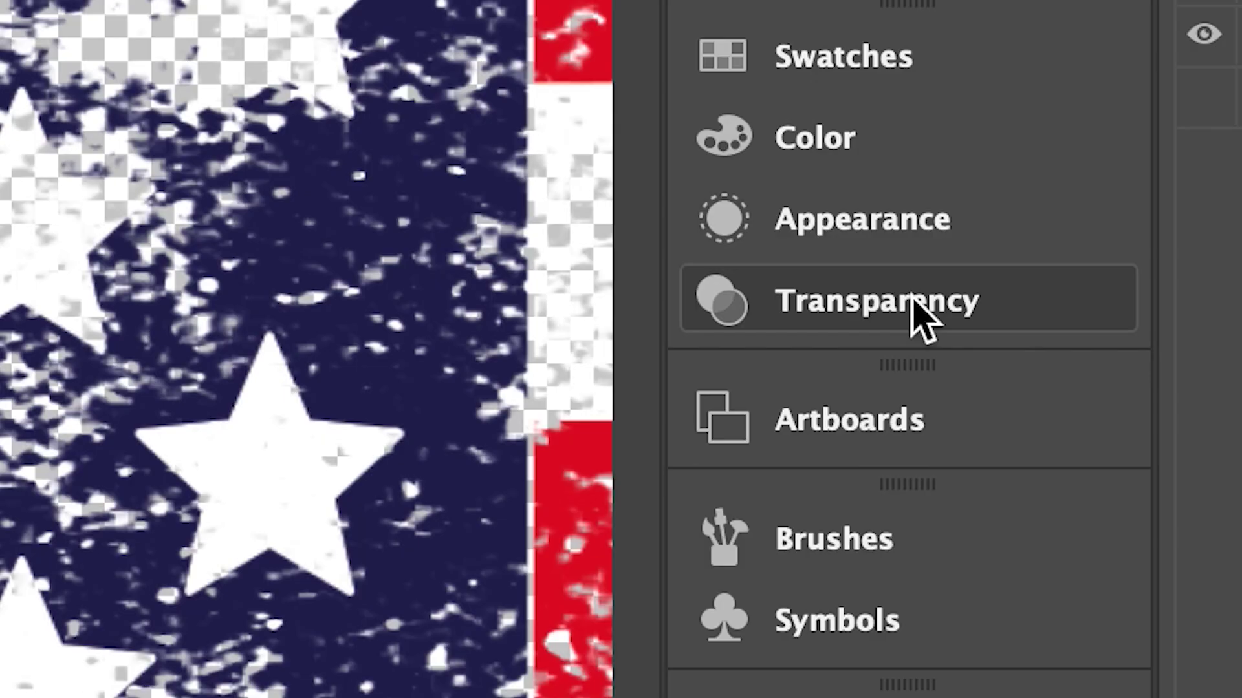
left_click(1044, 190)
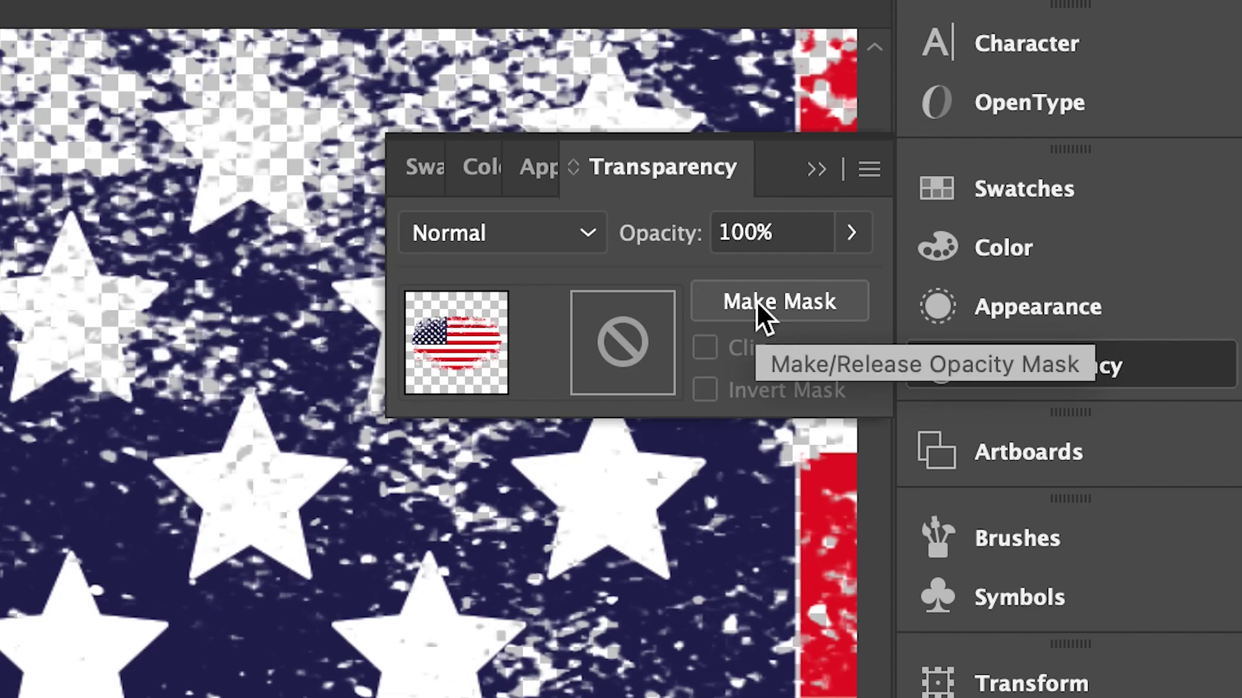
left_click(493, 219)
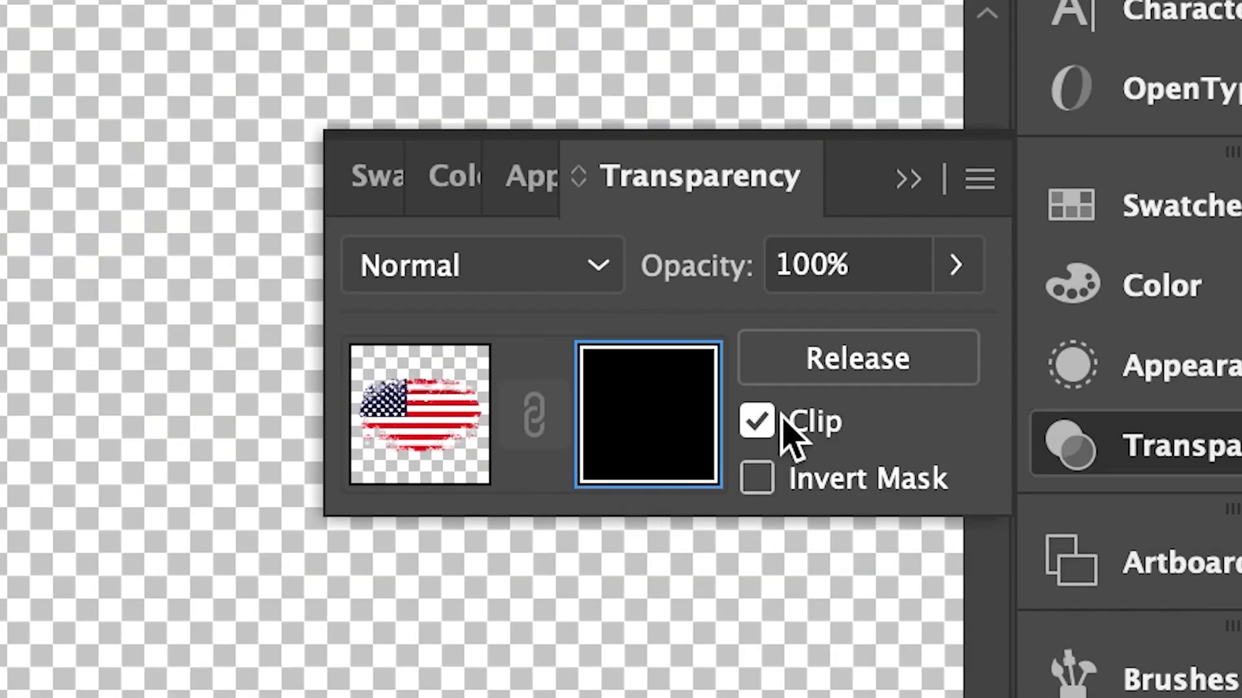
left_click(757, 422)
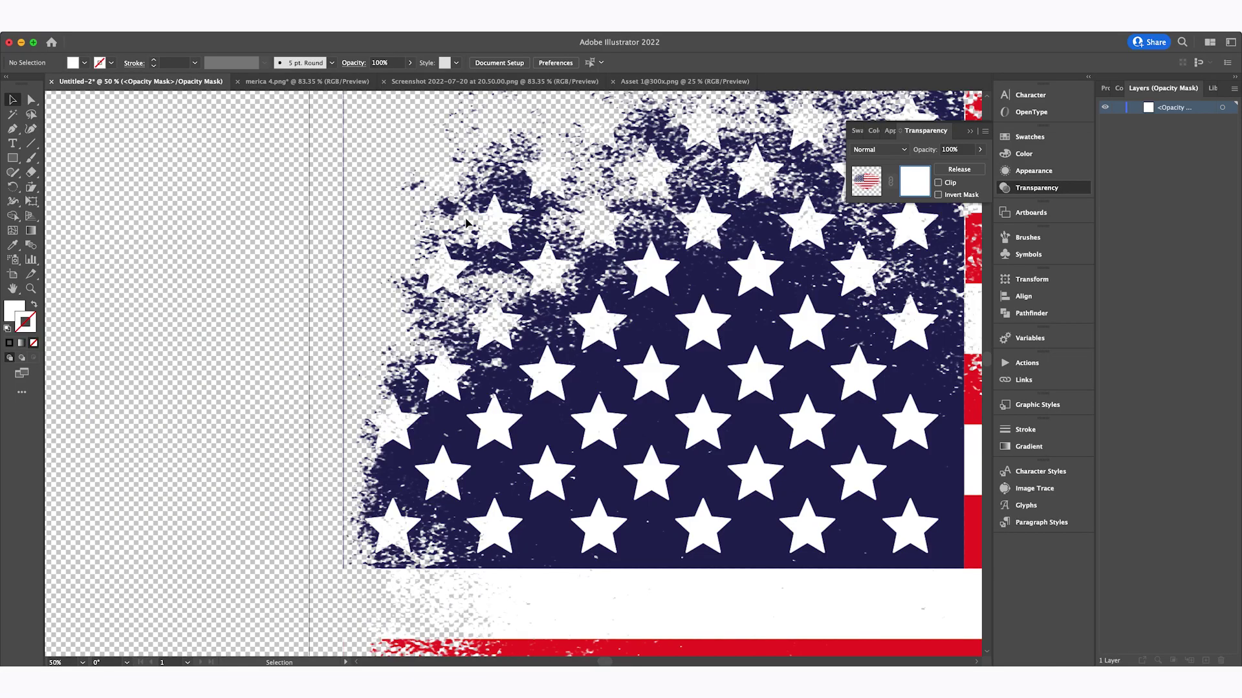
- Paint over the stray vertical line beside the flag's stars in the mask with a black Paintbrush stroke, and leave mask editing
left_click(32, 159)
double_click(29, 330)
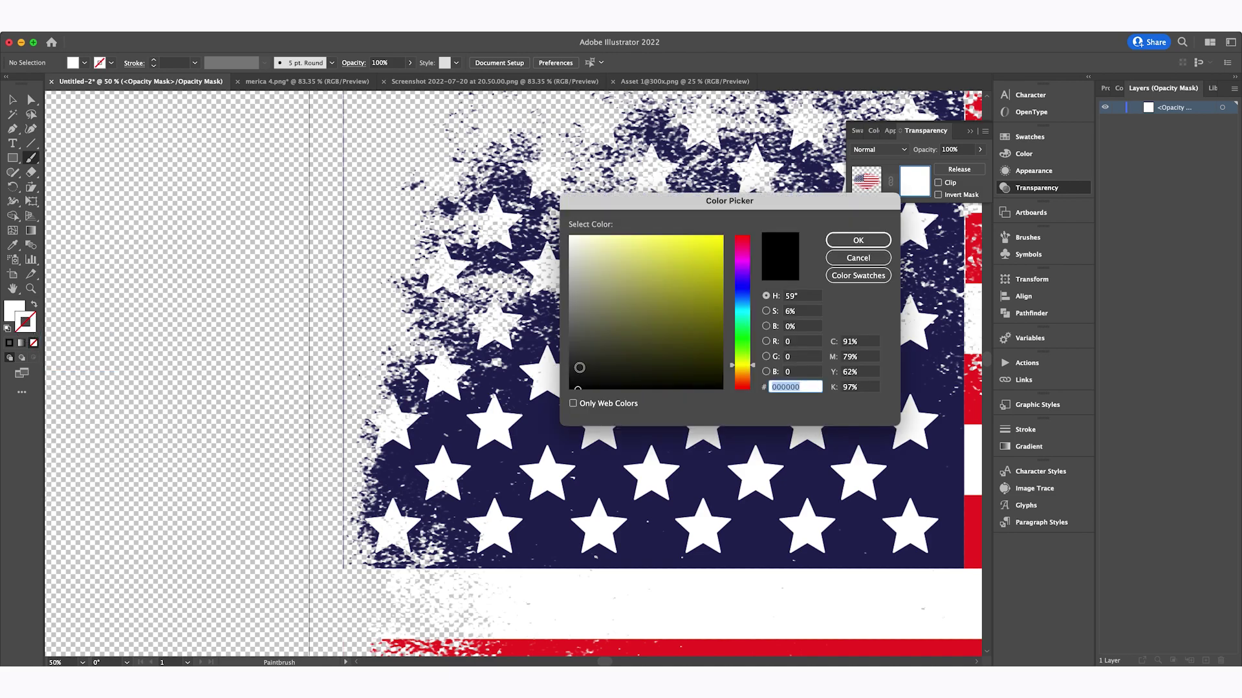
key("Return")
scroll(360, 151, "up", 2)
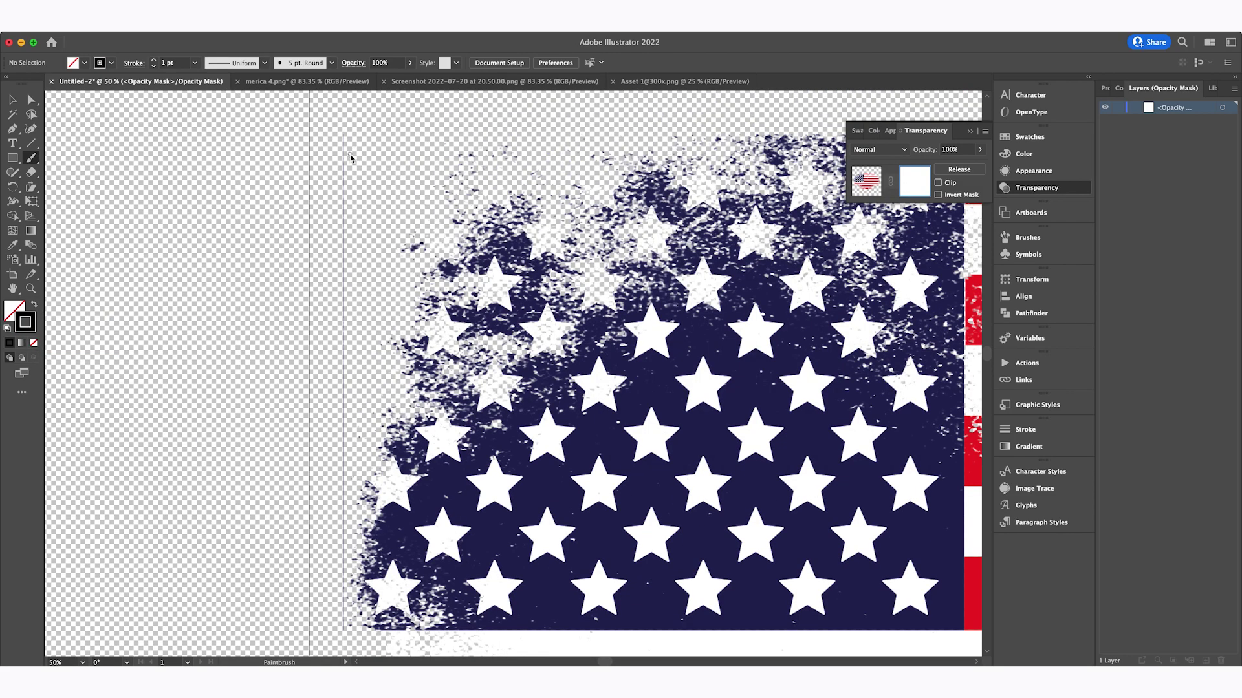
left_click_drag(345, 136, 343, 265)
key("v")
key("super+0")
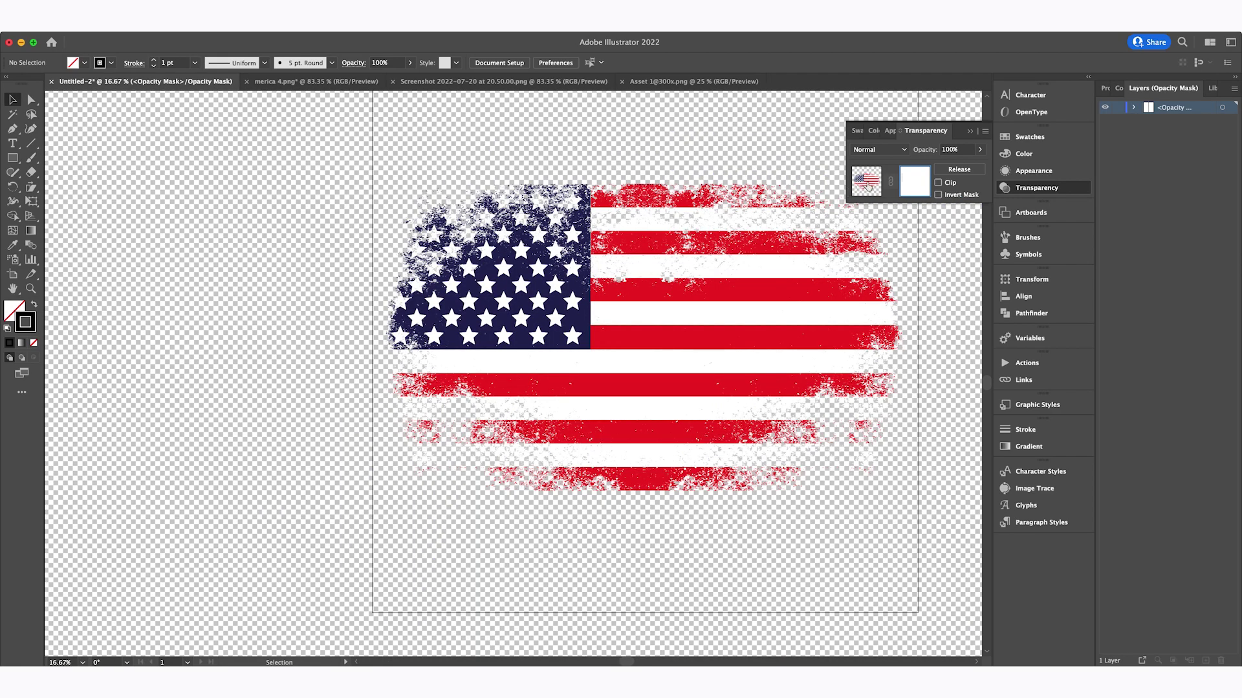
left_click(866, 182)
left_click(338, 326)
key("super+0")
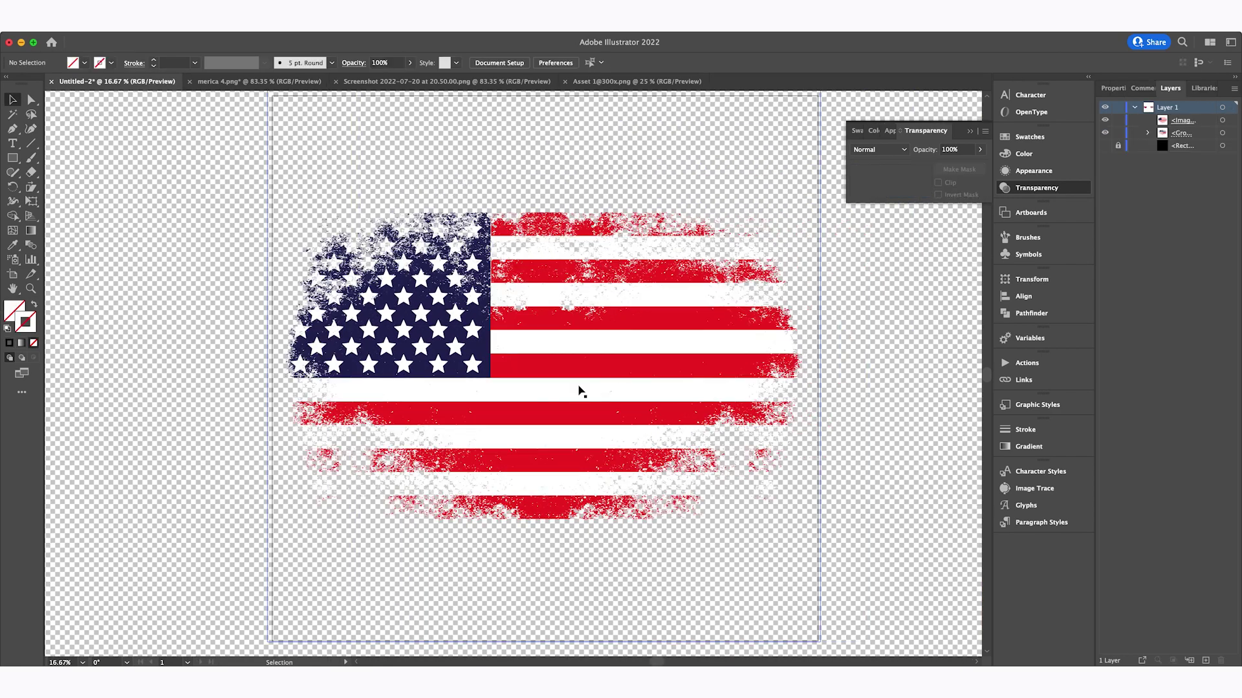
- Draw a 4500 × 4500 px square covering the artboard and fill it with black (000000)
key("super+minus")
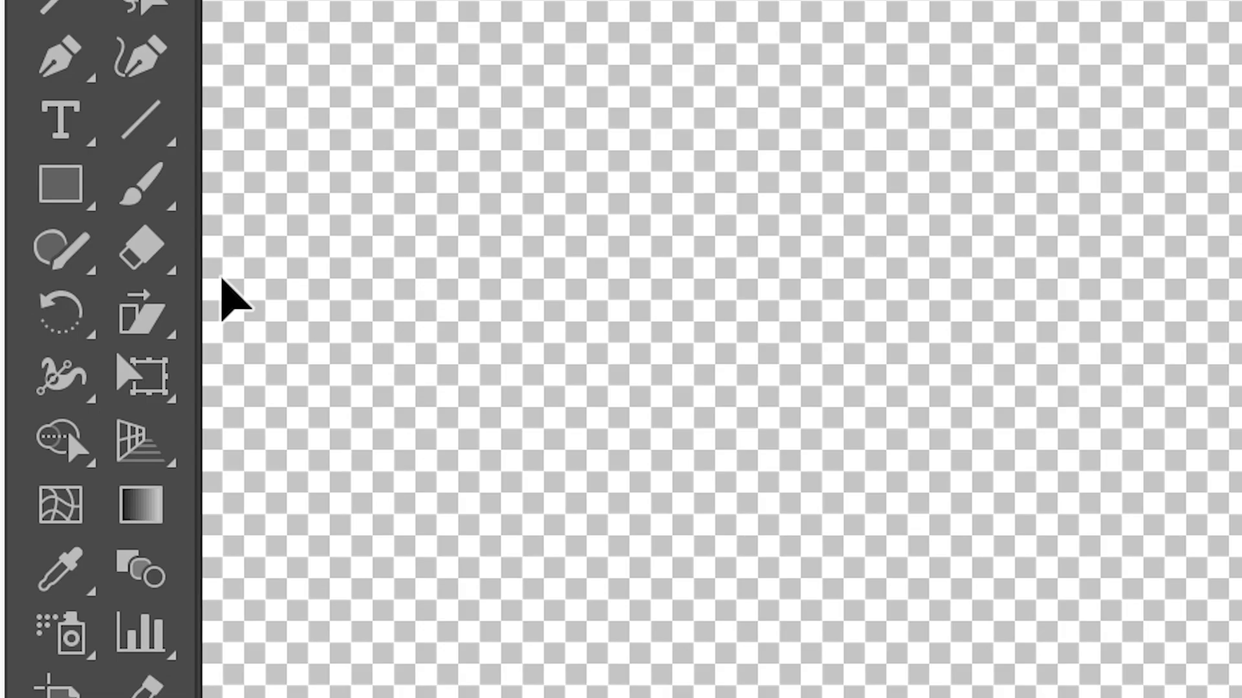
left_click(16, 159)
left_click_drag(330, 183, 739, 592)
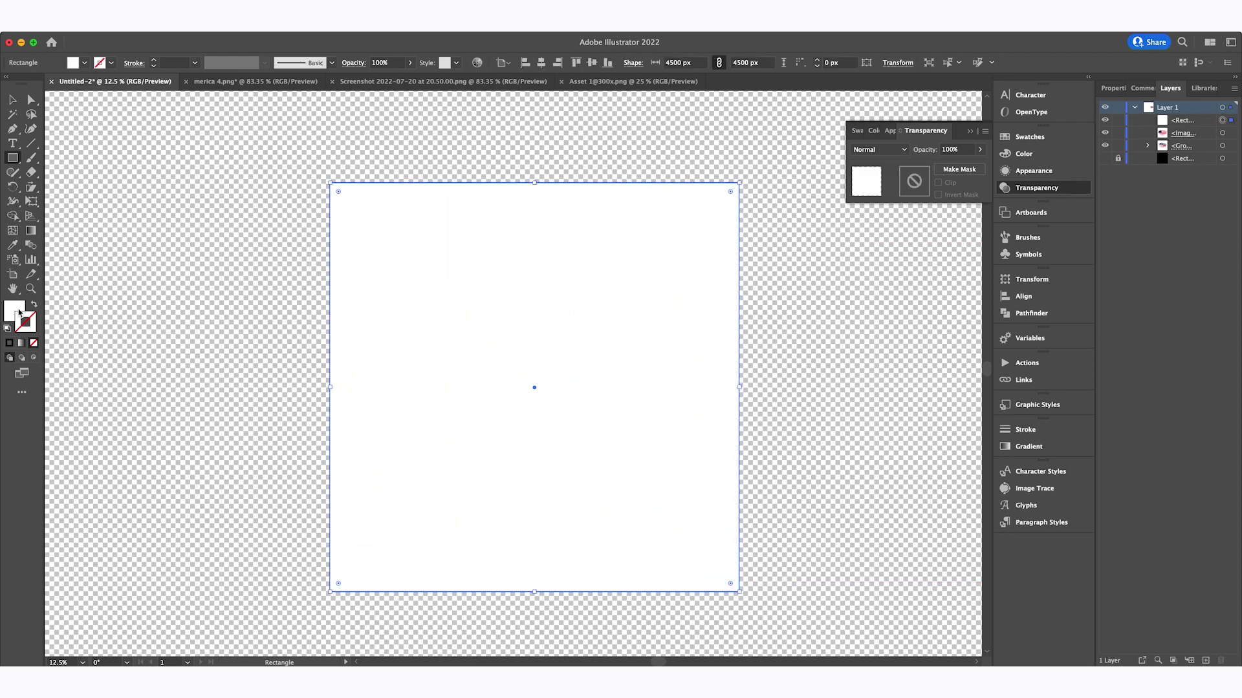
double_click(16, 308)
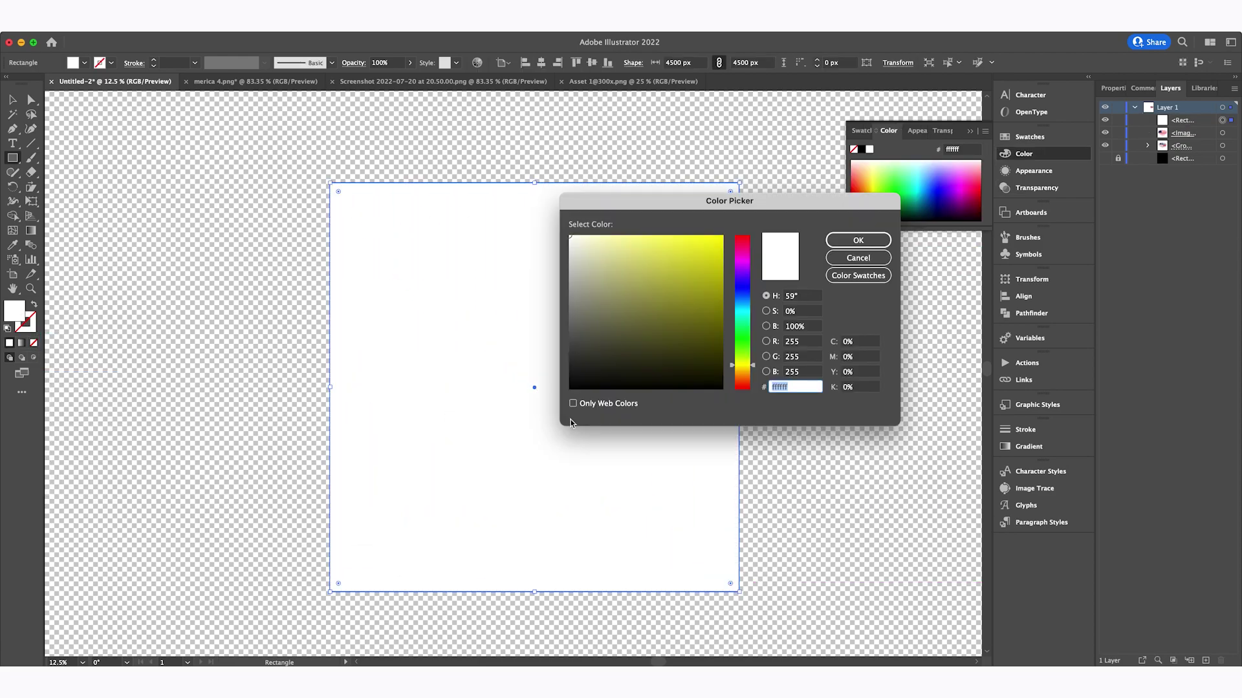
left_click(858, 241)
- Move the black square beneath the flag image and the group in the layer order, and keep a single locked background rectangle
left_click_drag(1187, 123, 1184, 151)
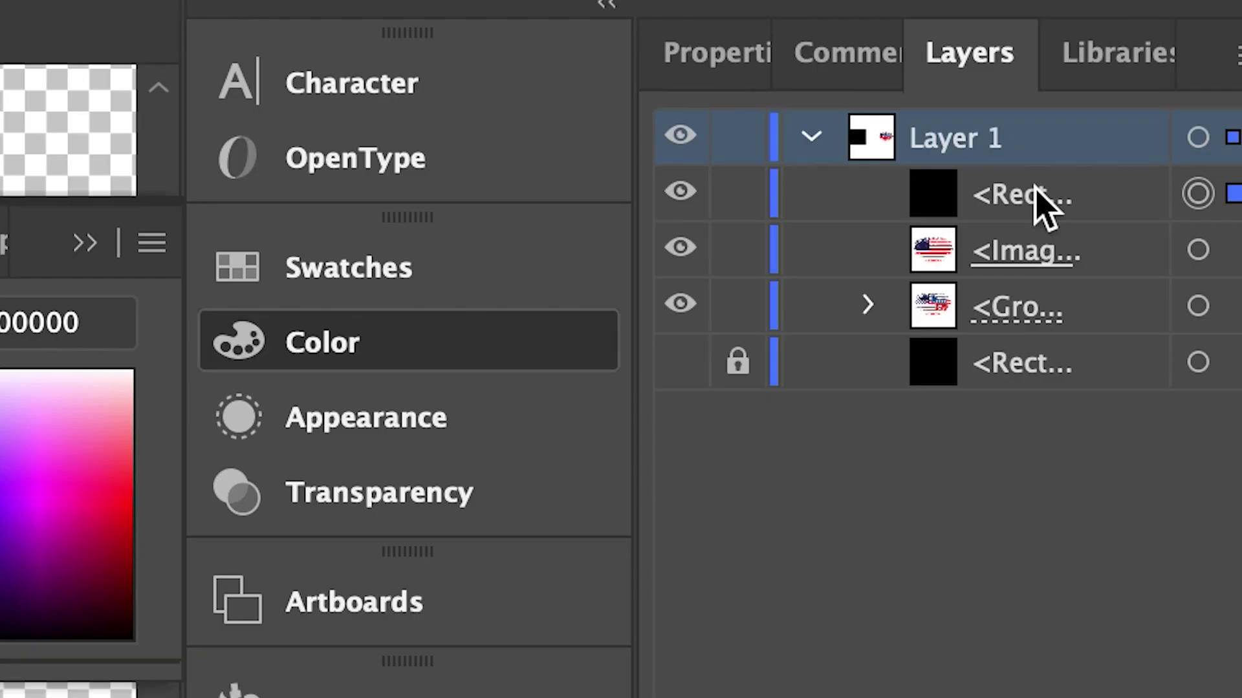
left_click_drag(1028, 330, 1039, 332)
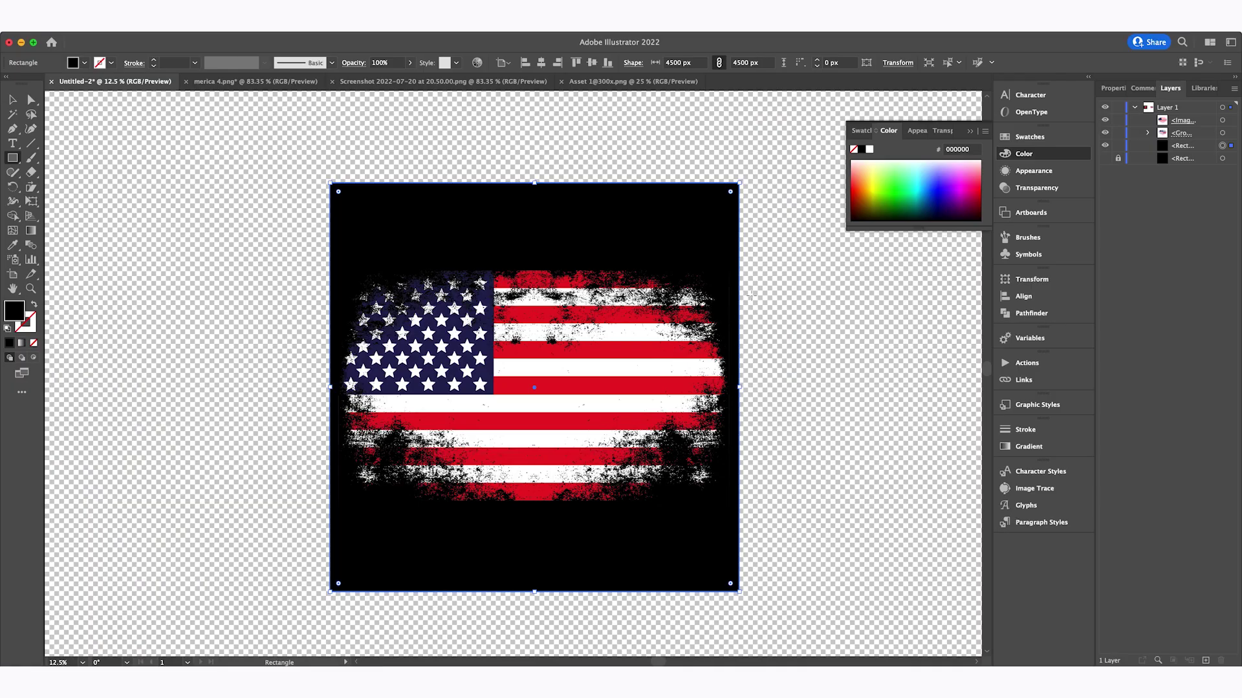
left_click(491, 169)
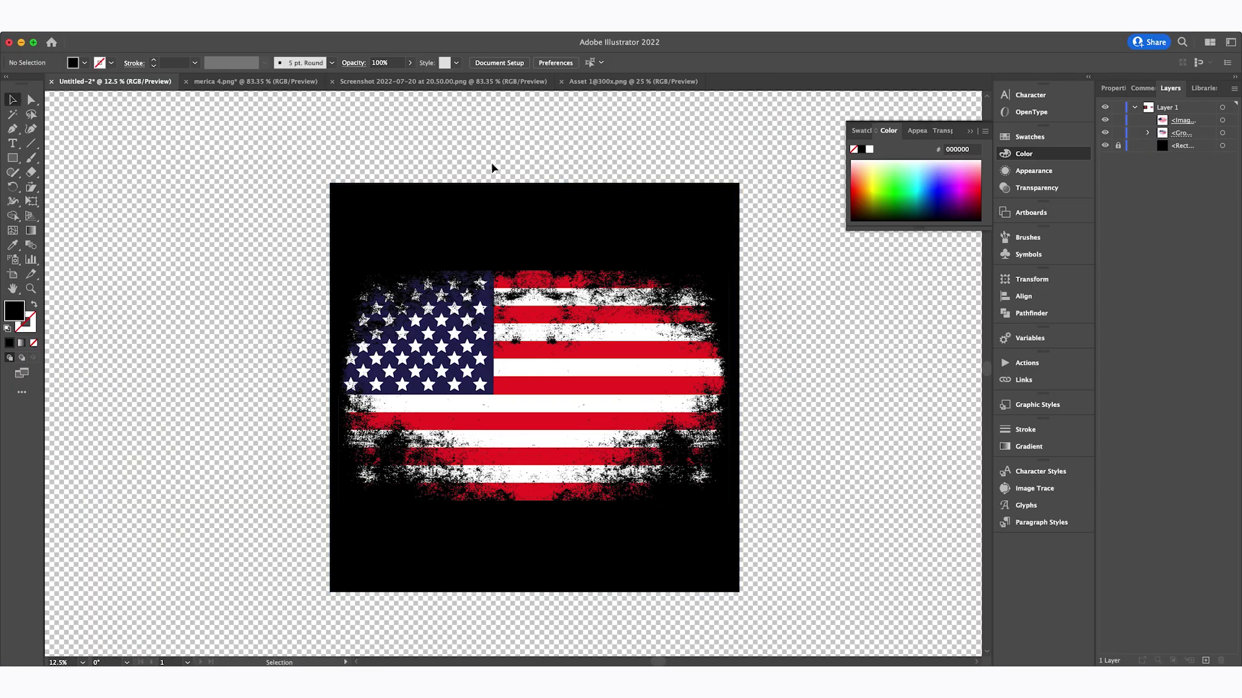
- Add a placeholder text line in PF Stamps Pro, fill it with white and place it on the black square above the flag
key("t")
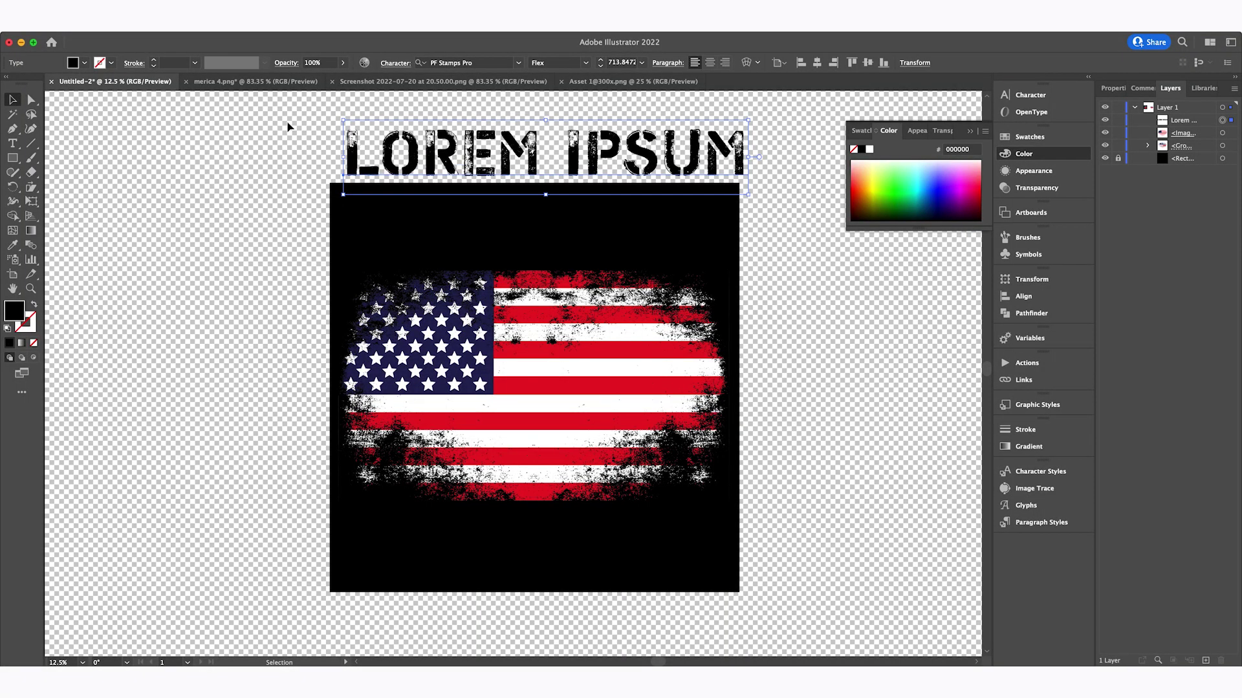
left_click(86, 65)
left_click(25, 83)
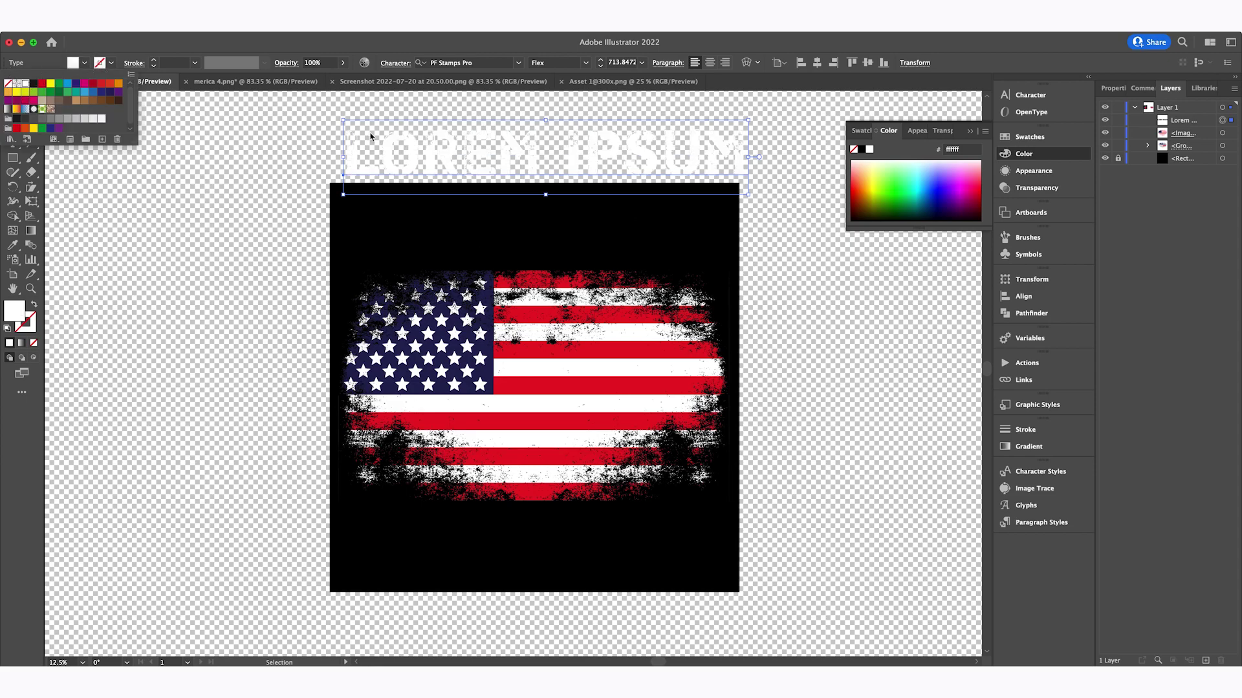
left_click_drag(453, 149, 446, 213)
- Replace the placeholder text above the flag with "donkey pox"
double_click(445, 214)
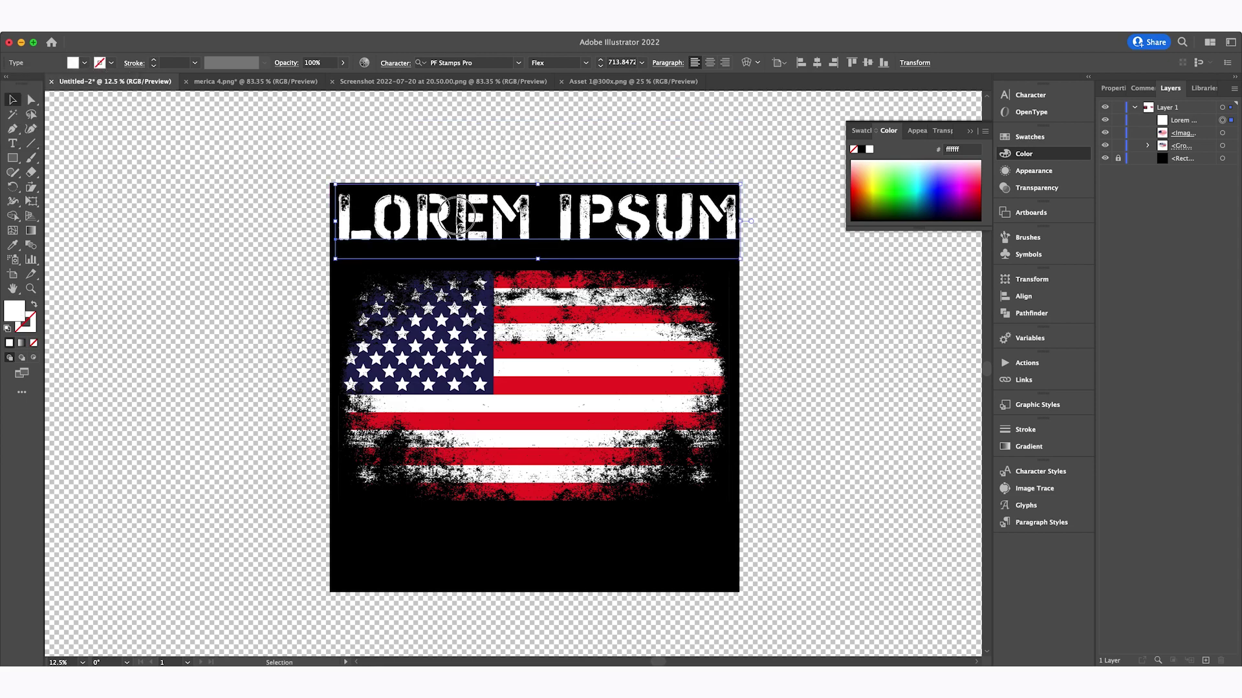
key("super+a")
type("donkey pox")
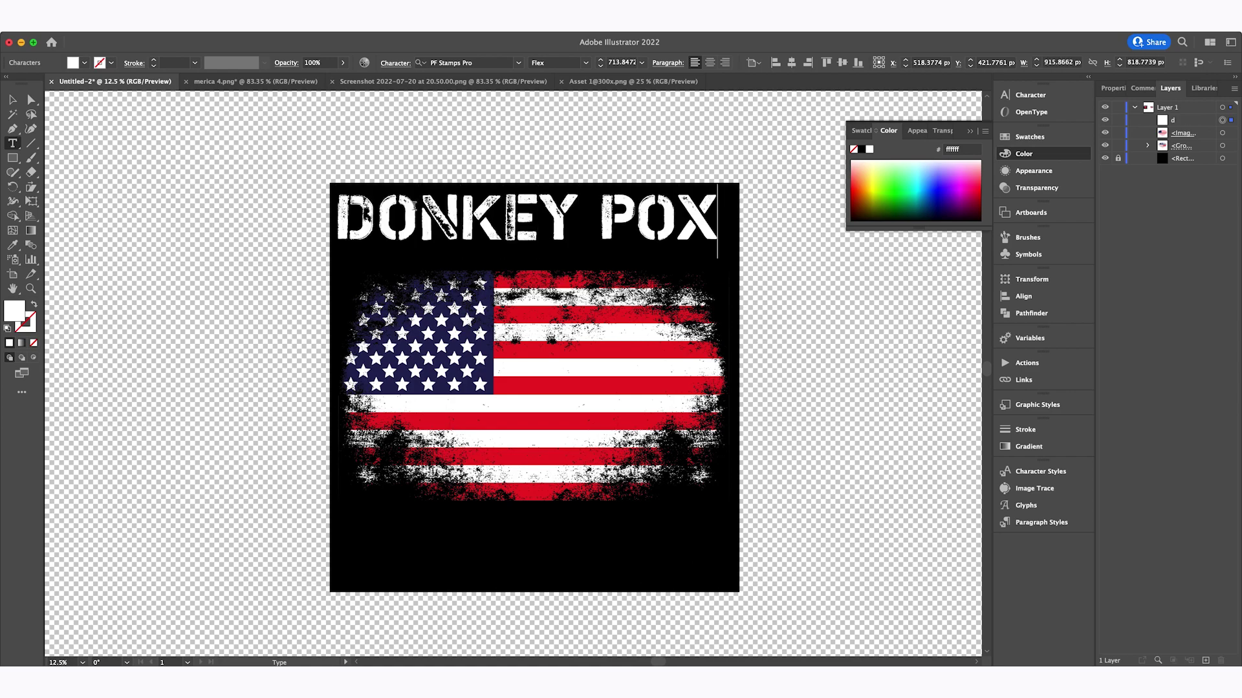
key("Escape")
- Duplicate the title below the flag as "THE DISEASE DESTROYING" and scale it down to the flag's width
left_click_drag(567, 220, 499, 542)
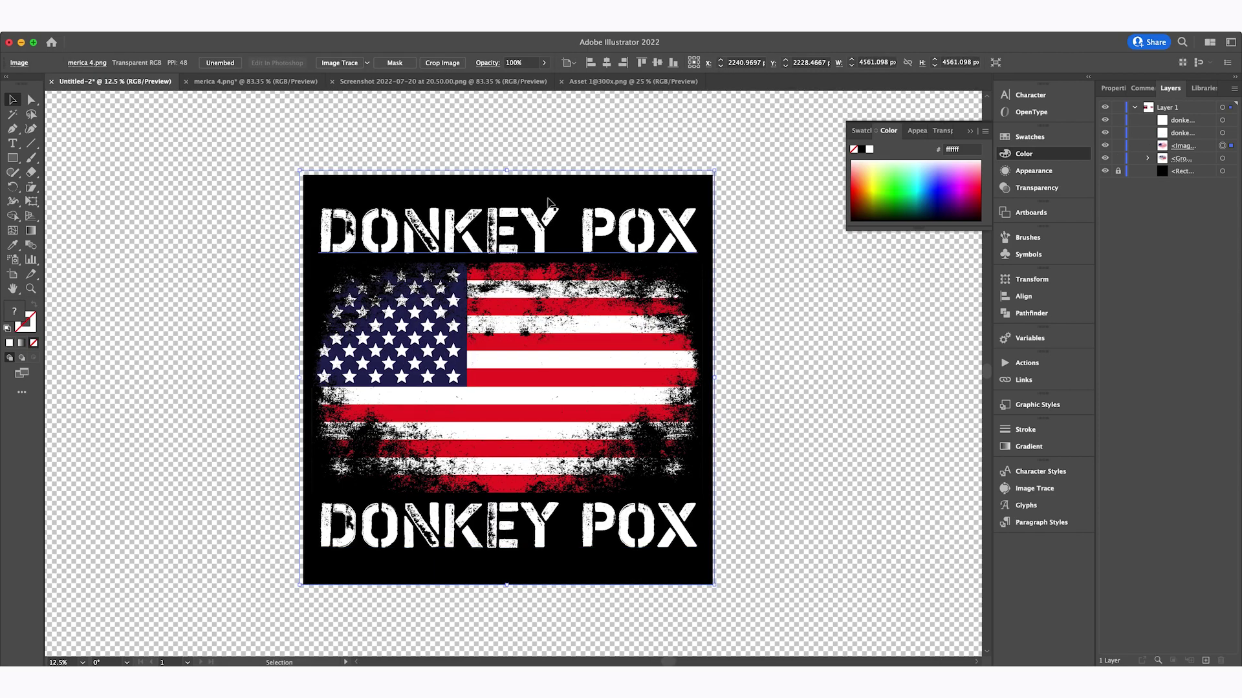
triple_click(498, 516)
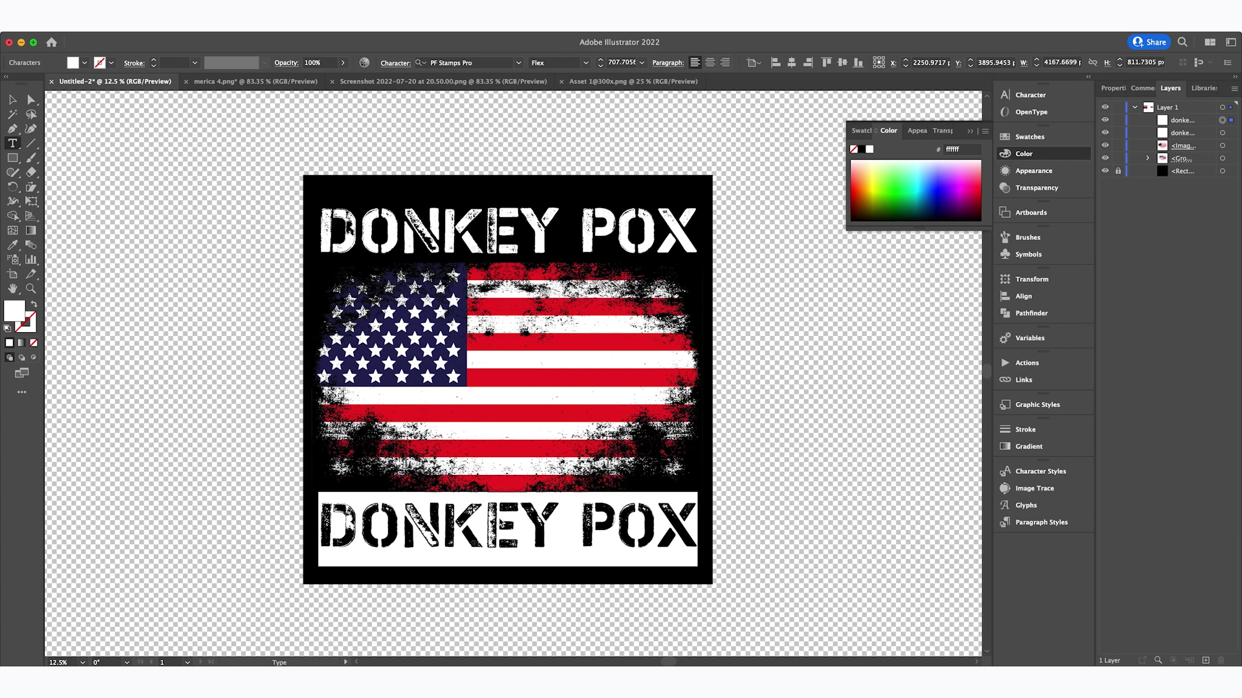
type("THE DISEASE DEST")
key("Escape")
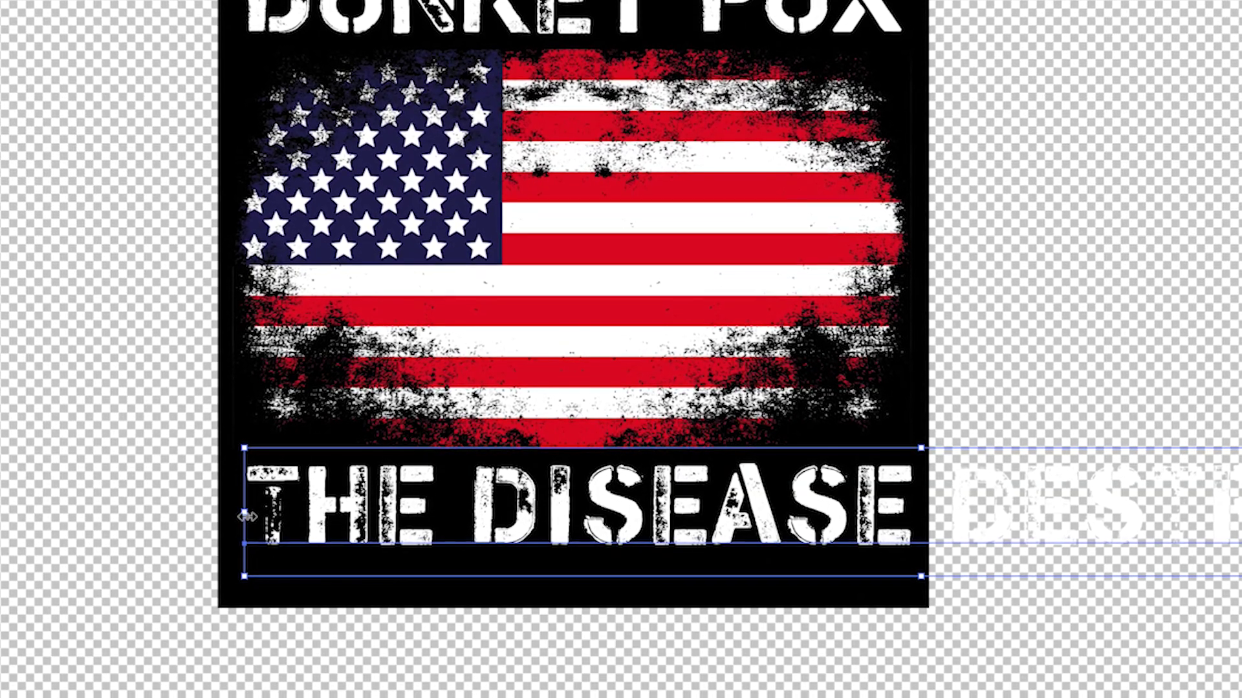
left_click_drag(247, 517, 586, 498)
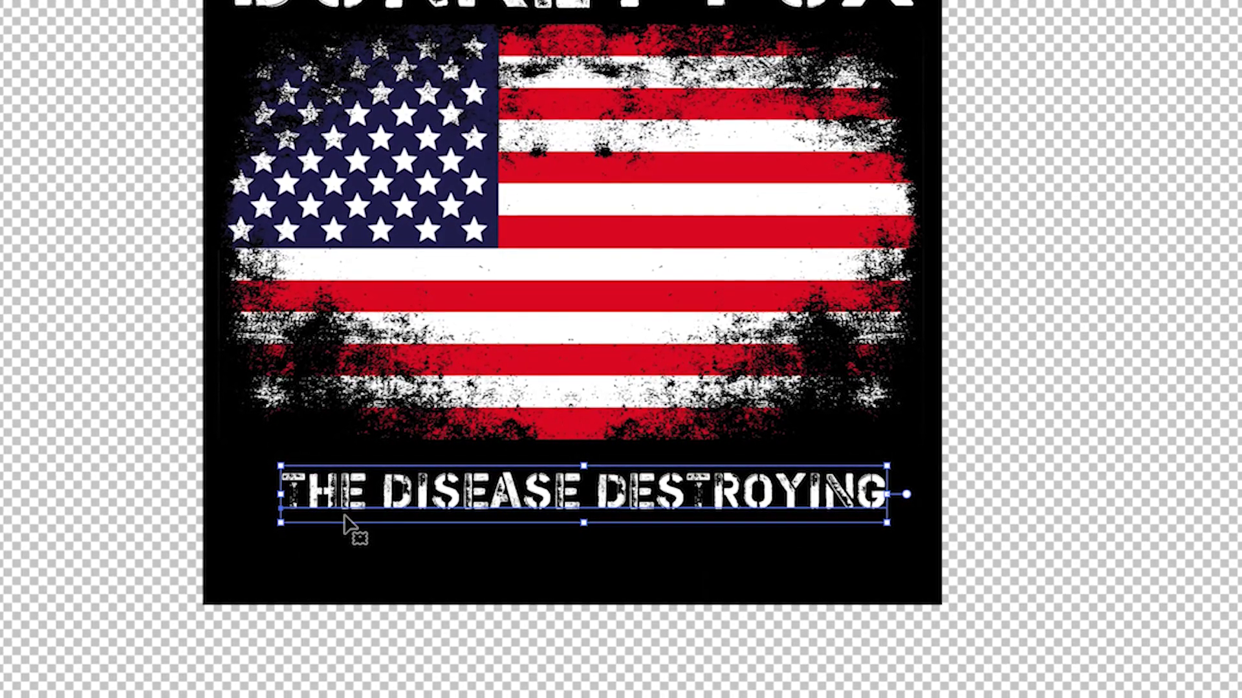
left_click_drag(189, 560, 213, 503)
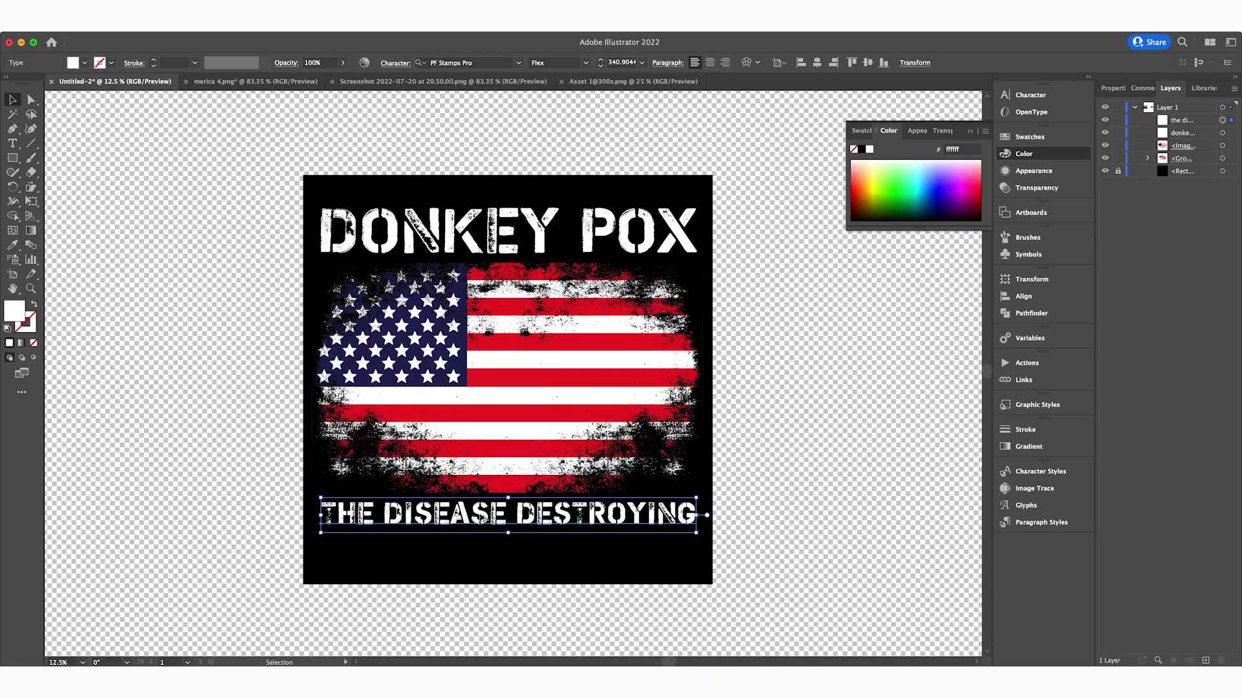
- Duplicate the lower text line as "AMERICA" and enlarge it to match the width of the line above
left_click_drag(480, 524, 498, 559)
triple_click(499, 556)
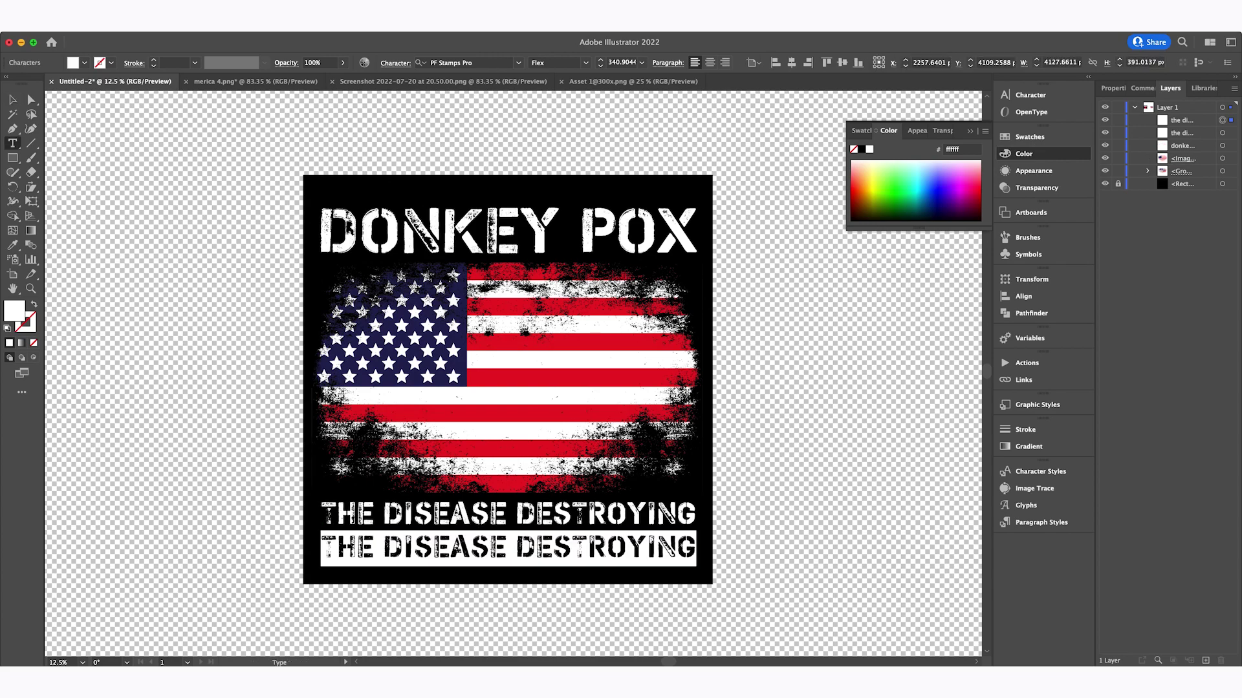
type("AMERICA")
key("Escape")
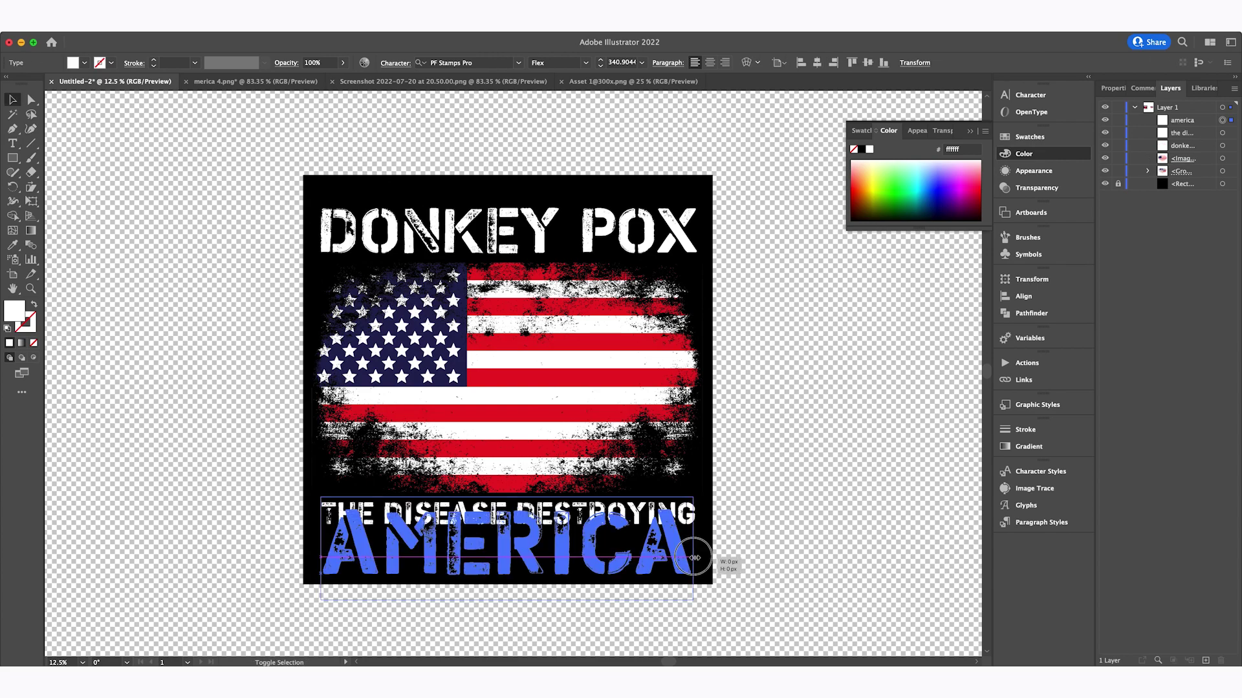
left_click_drag(693, 557, 694, 558)
- Move the DONKEY POX title and the flag upward on the black square
left_click(626, 238)
left_click_drag(626, 238, 626, 216)
left_click_drag(710, 398, 710, 372)
left_click(720, 374)
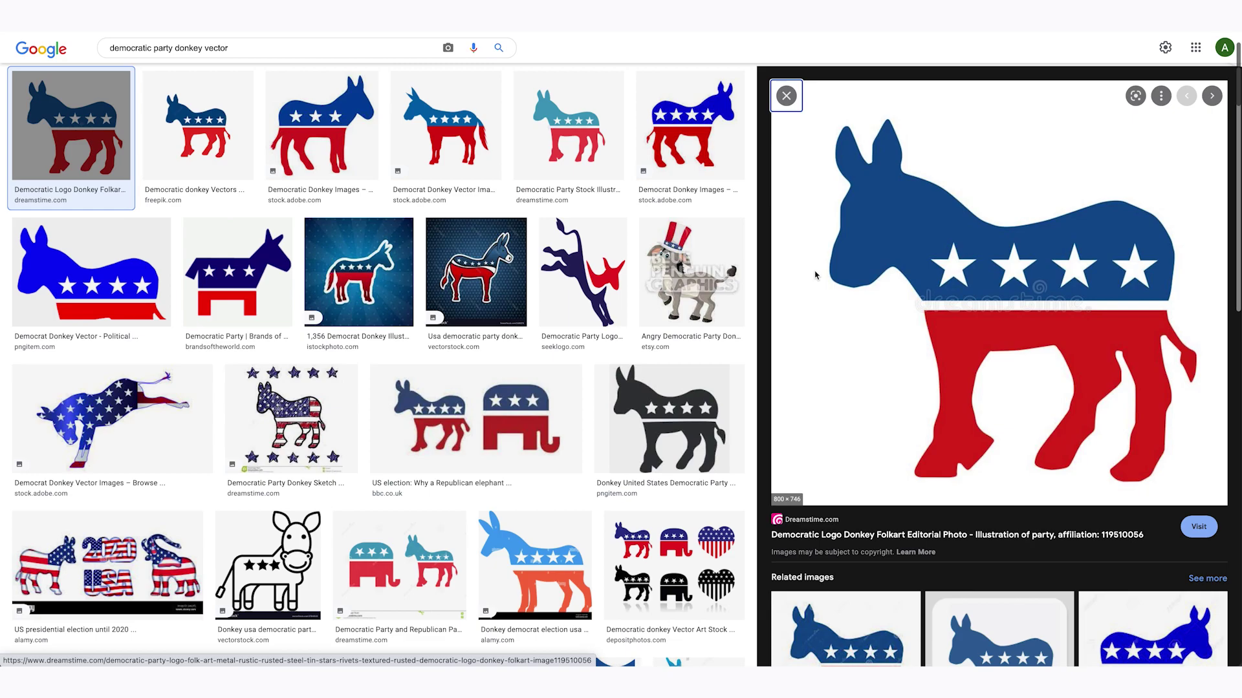
- Capture the blue and red Democratic donkey from the Google image results and paste it beside the artwork in Illustrator
key("super+shift+ctrl+4")
left_click_drag(805, 119, 1158, 422)
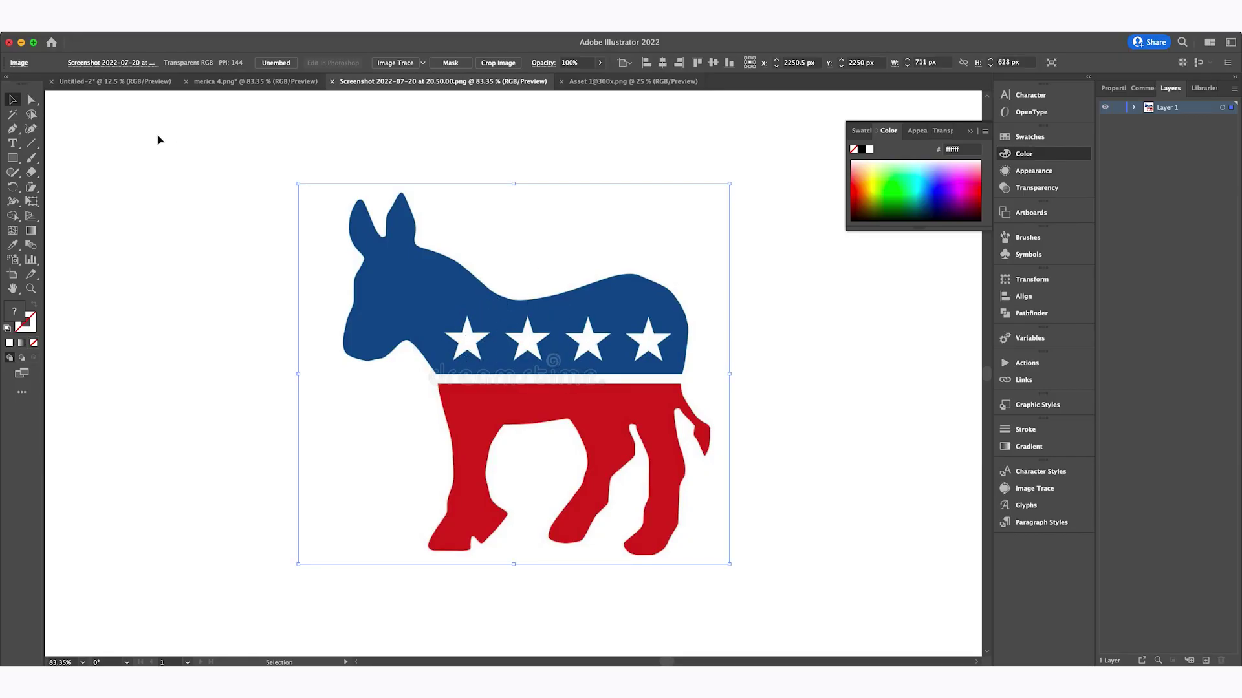
key("super+grave")
key("super+v")
left_click_drag(513, 373, 240, 313)
left_click_drag(208, 342, 63, 555)
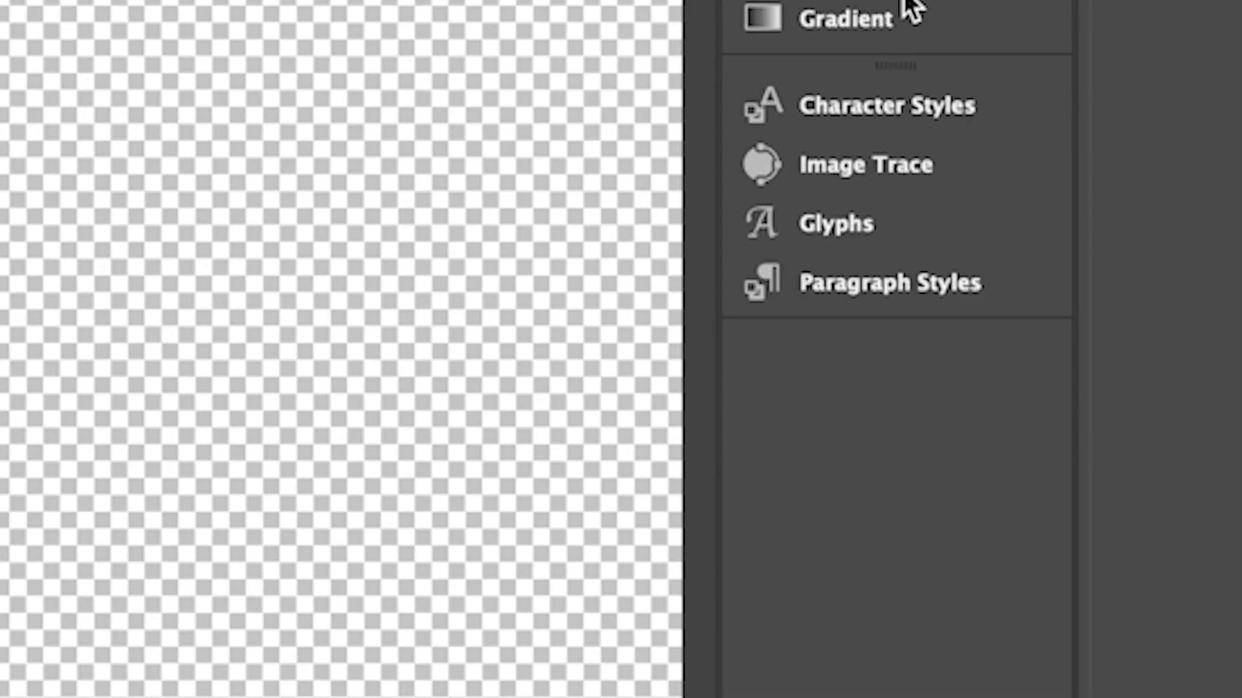
- Trace the donkey image with the High Fidelity Photo preset and expand the tracing into editable paths
left_click(1033, 488)
left_click(368, 213)
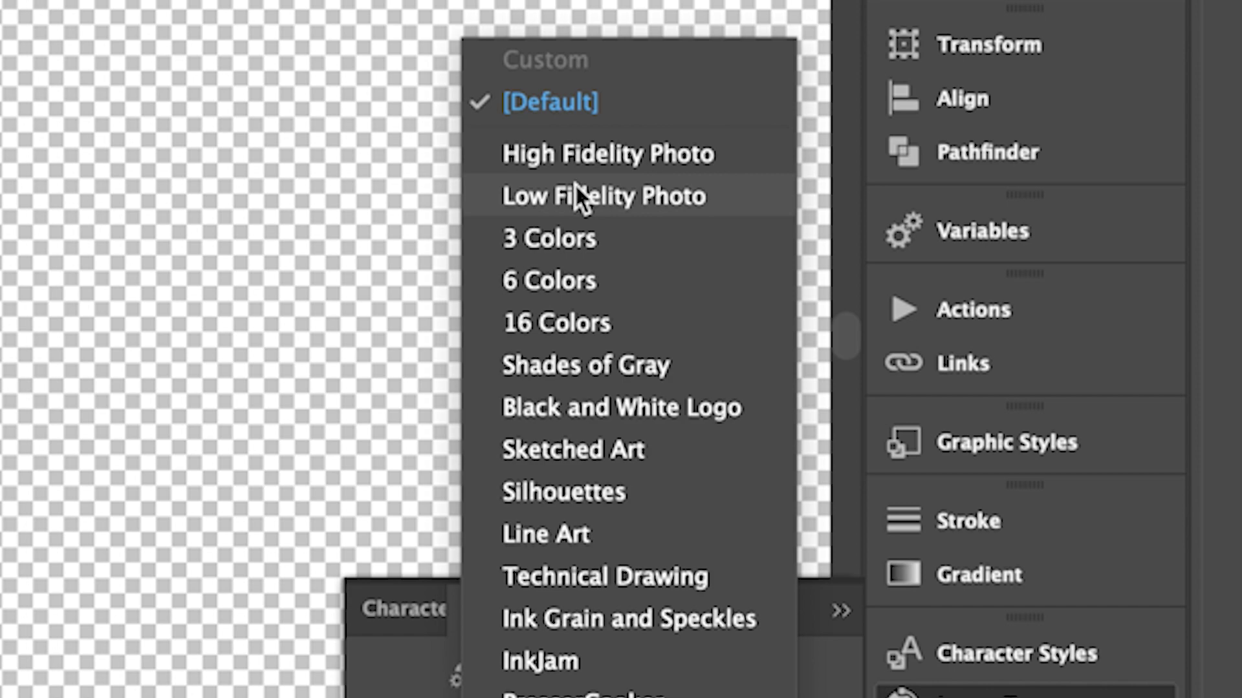
left_click(591, 162)
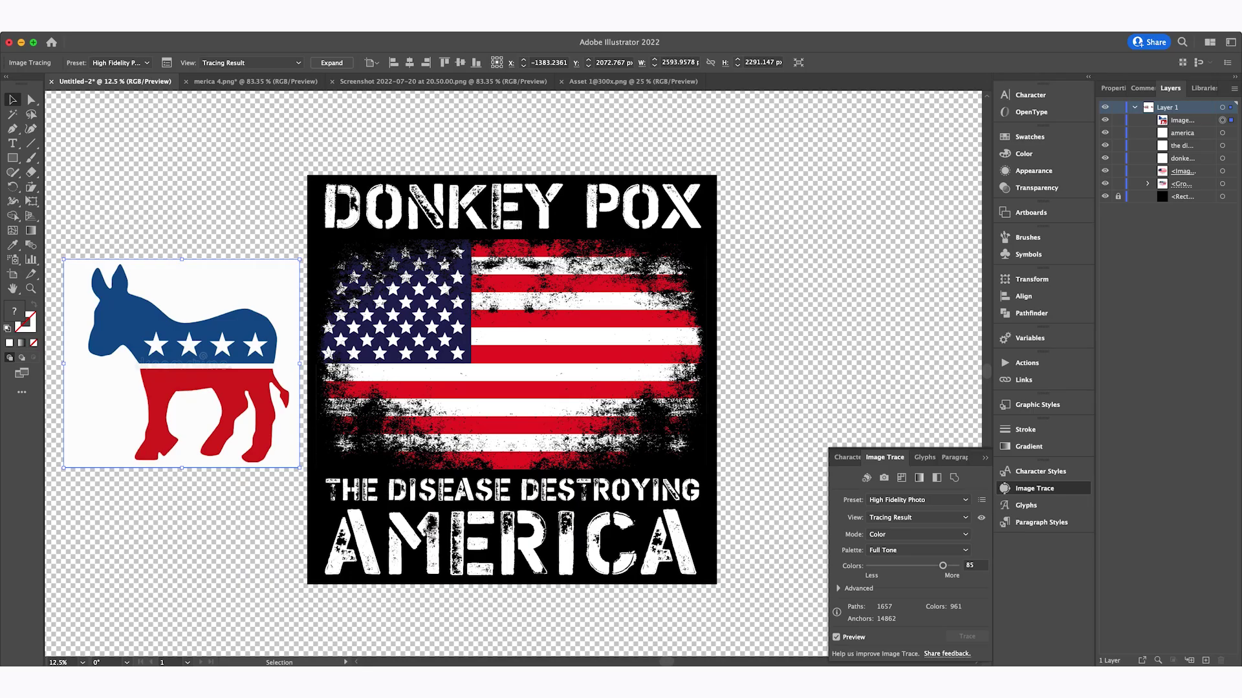
left_click(144, 26)
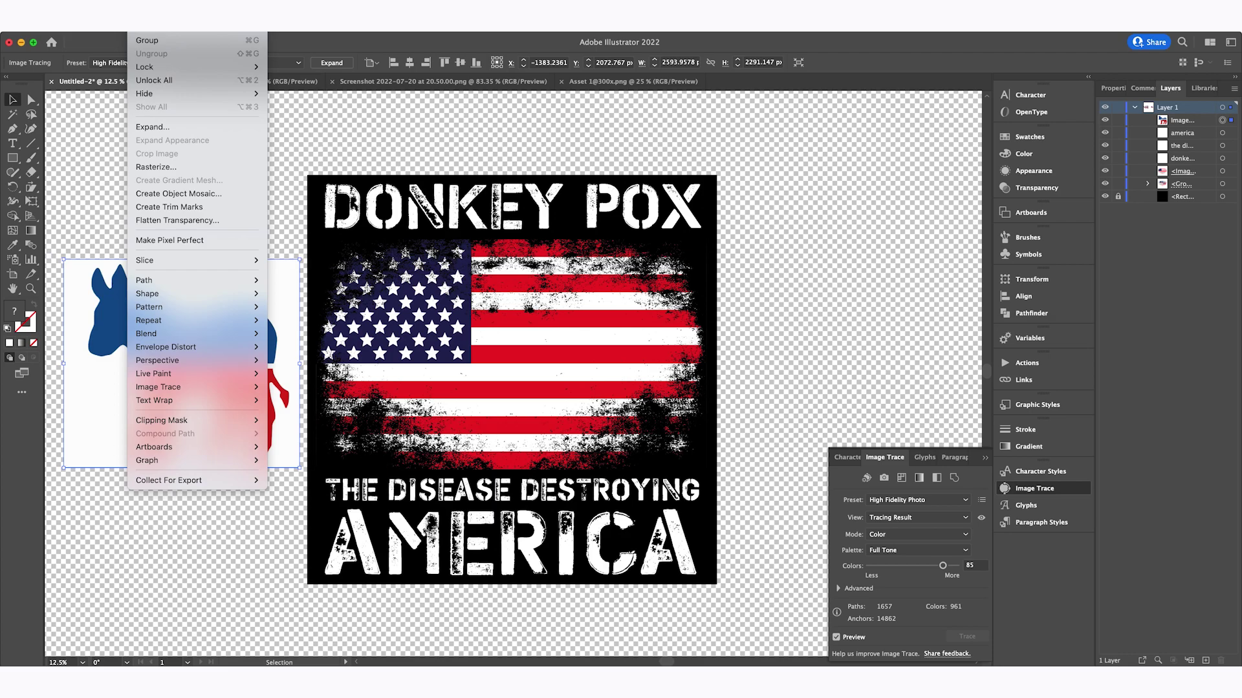
left_click(154, 128)
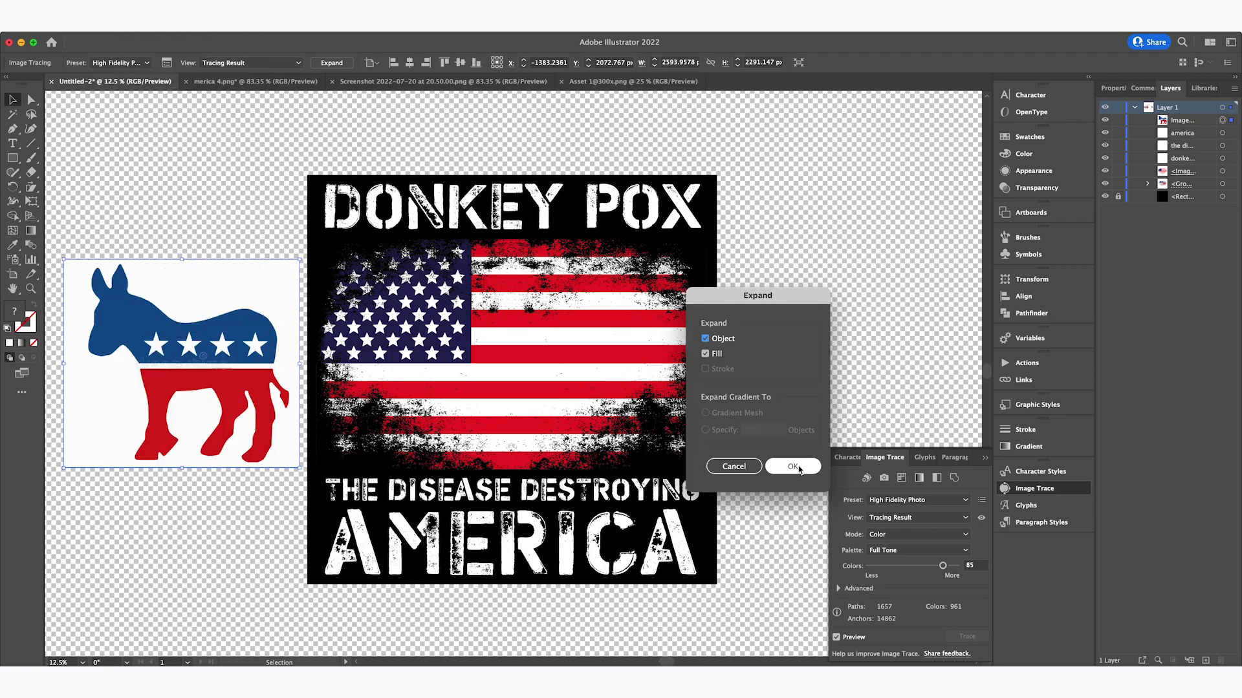
left_click(792, 467)
key("super+shift+a")
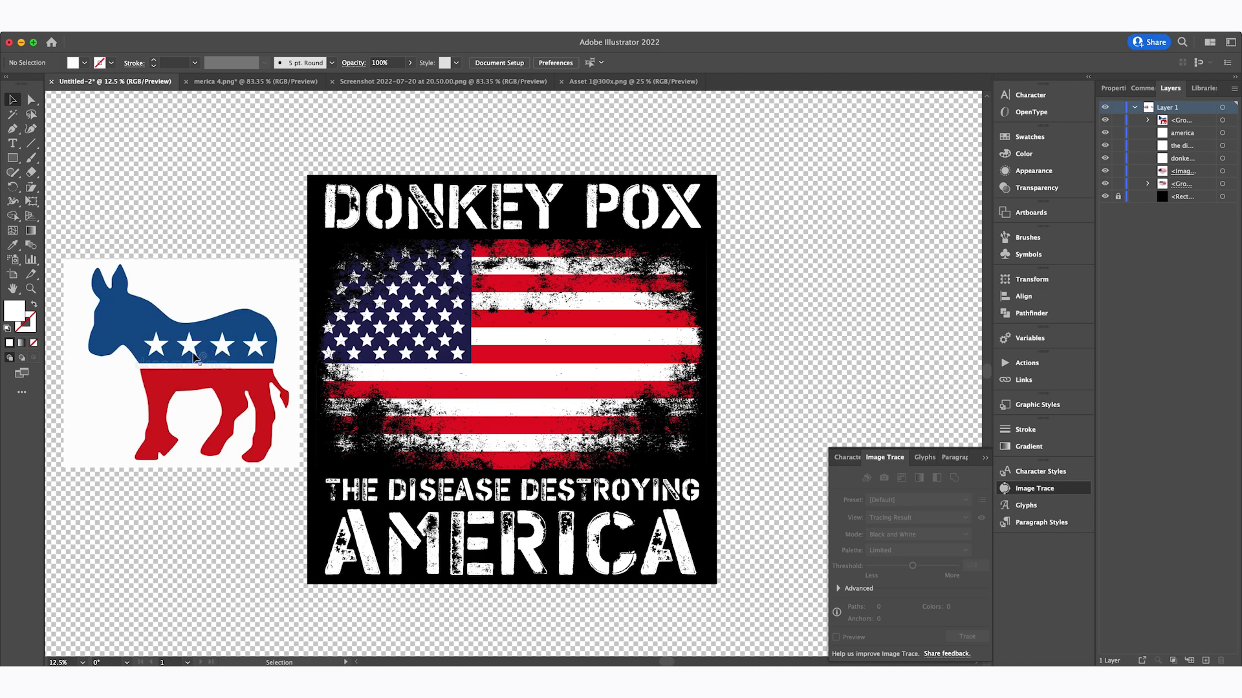
- Delete the traced white background and the white band between the donkey's blue and red halves
key("super+equal")
key("super+equal")
key("super+equal")
double_click(194, 417)
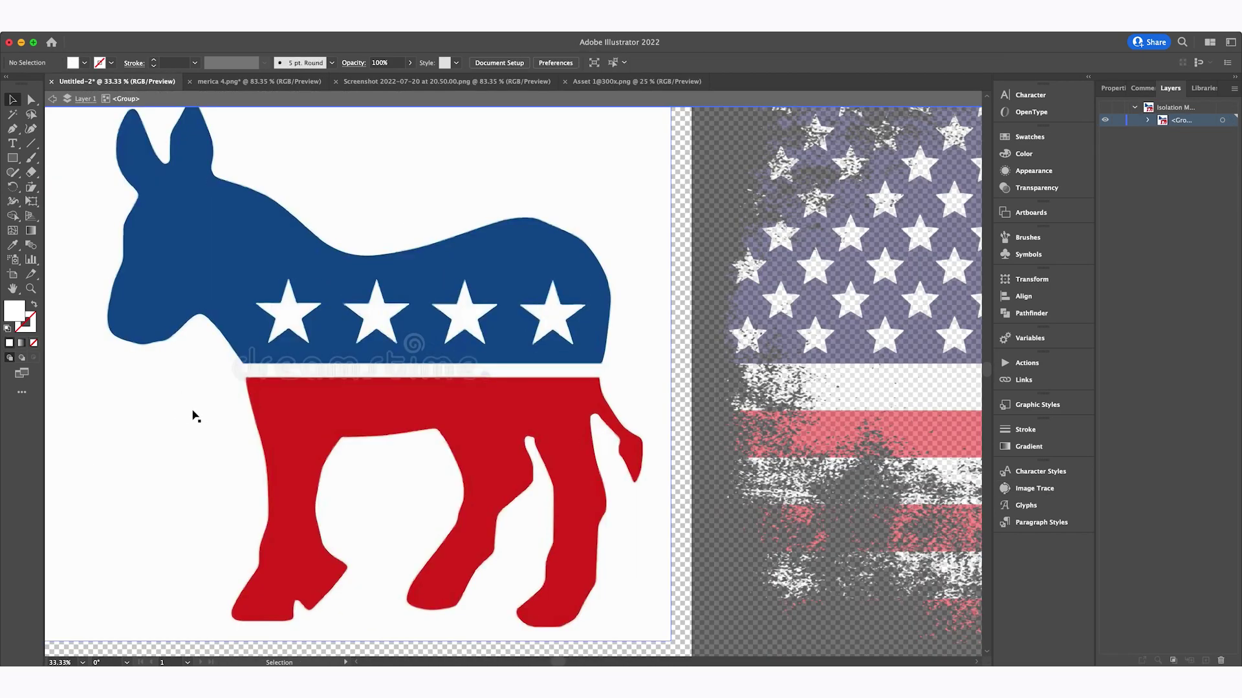
double_click(184, 409)
mouse_move(226, 439)
left_mouse_down()
mouse_move(372, 440)
mouse_move(188, 397)
mouse_move(230, 396)
mouse_move(221, 416)
mouse_move(246, 416)
left_mouse_up()
key("Delete")
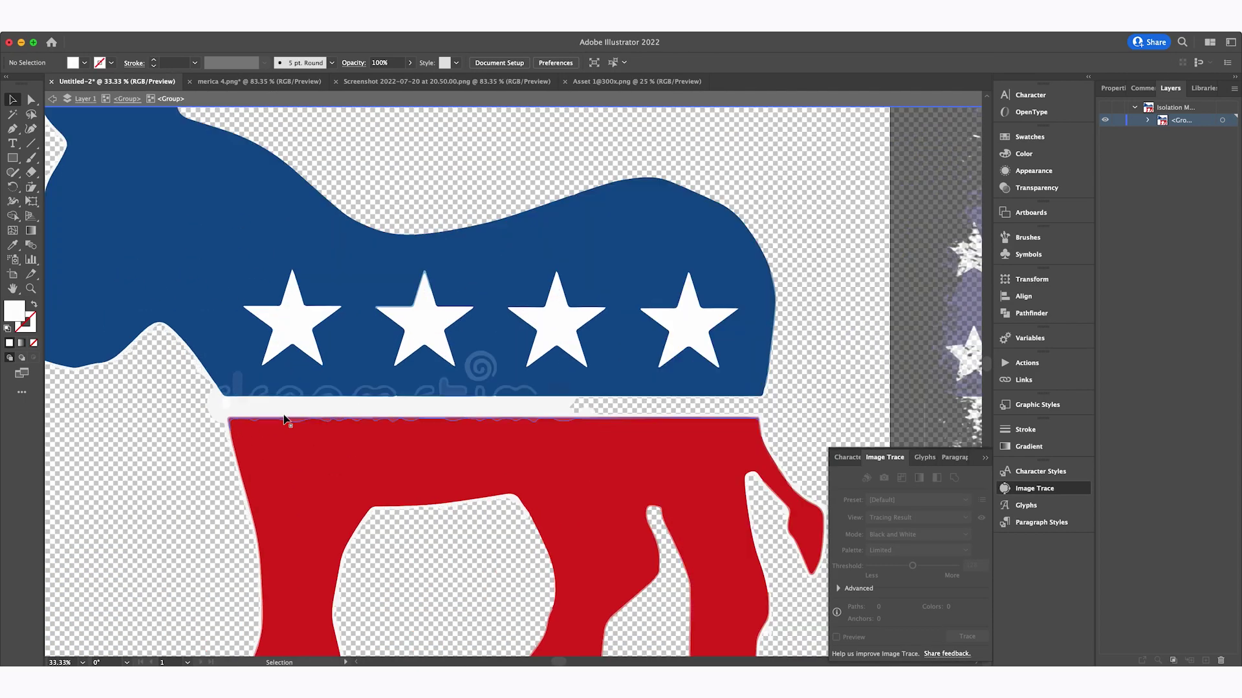
scroll(283, 420, "up", 2)
left_click(206, 399)
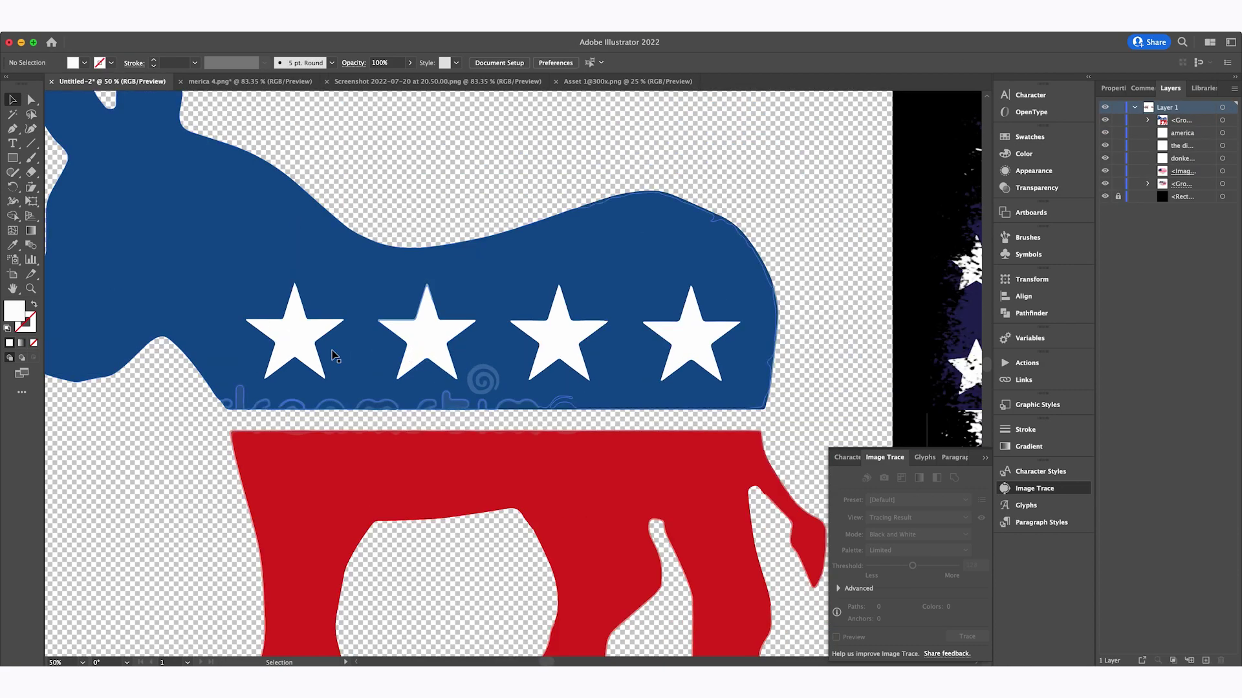
- Group the four white stars on the donkey's body and hide that group
double_click(291, 340)
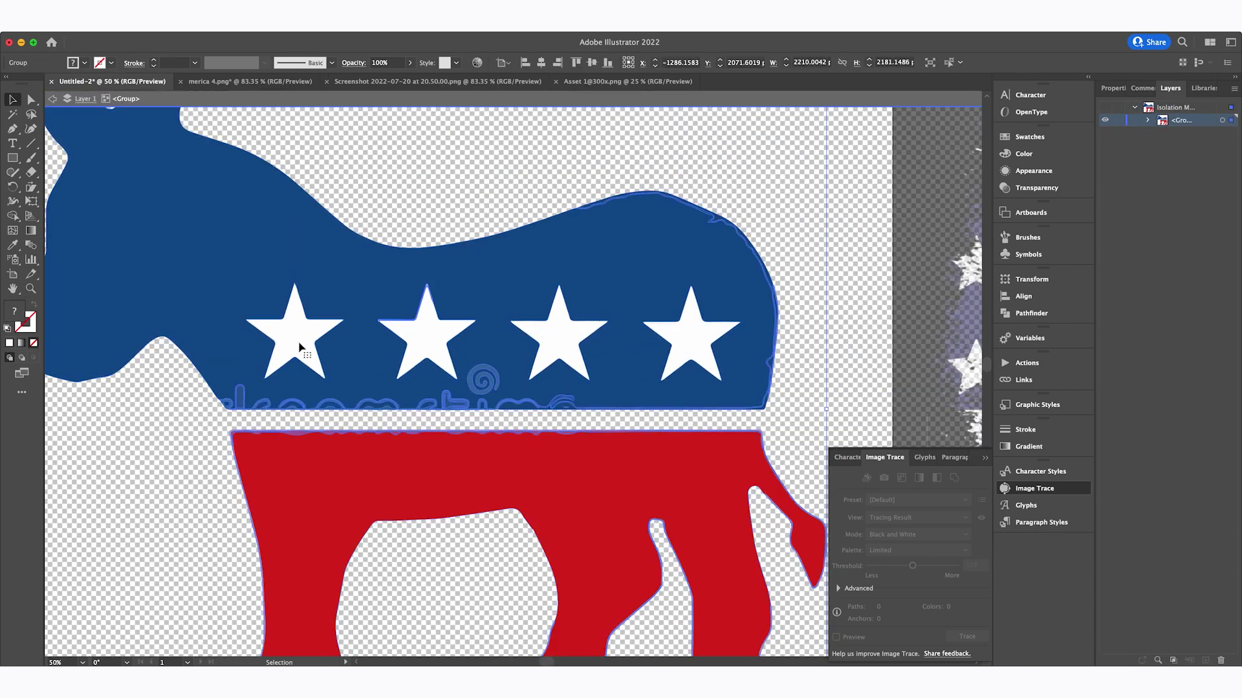
left_click(299, 348)
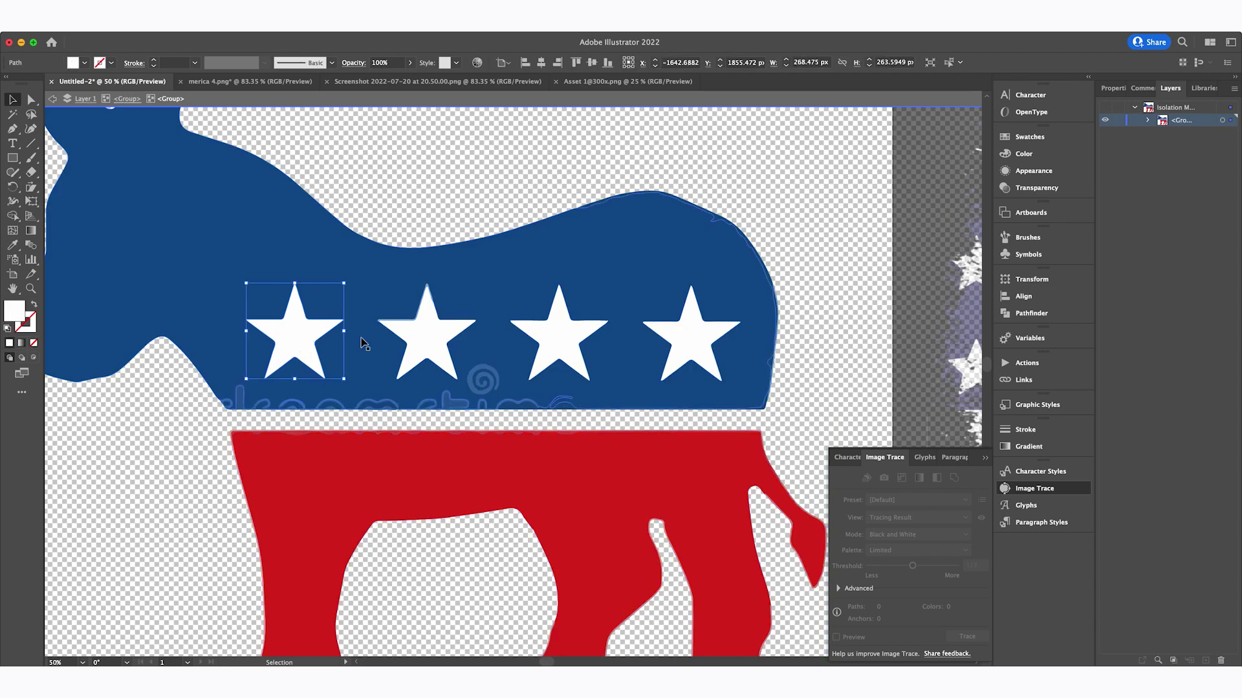
left_click(423, 336, "shift")
left_click(569, 336, "shift")
left_click(679, 343, "shift")
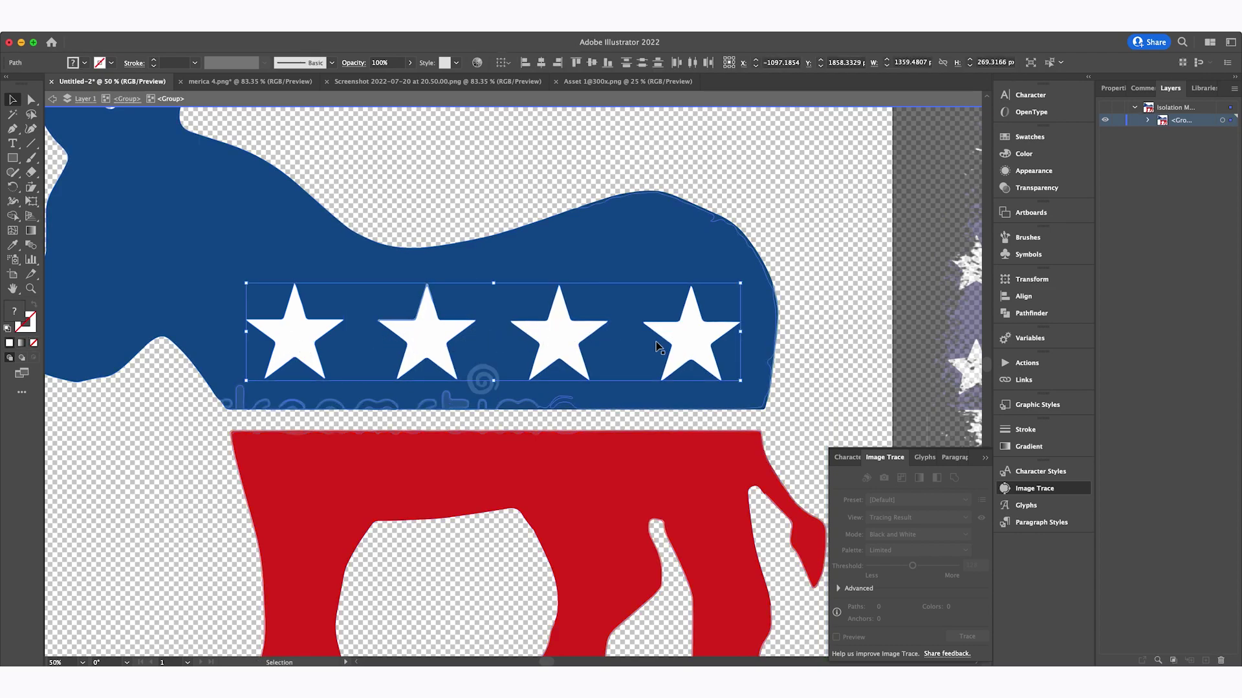
right_click(685, 342)
left_click(705, 438)
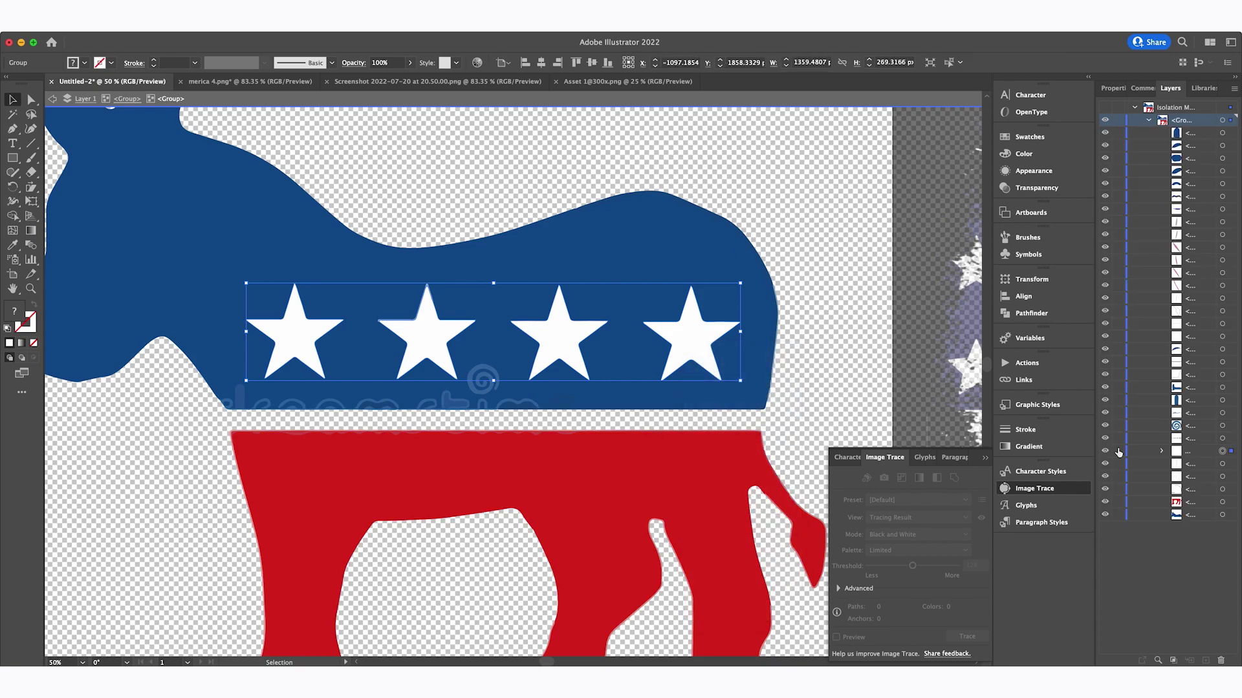
left_click(1106, 451)
key("Escape")
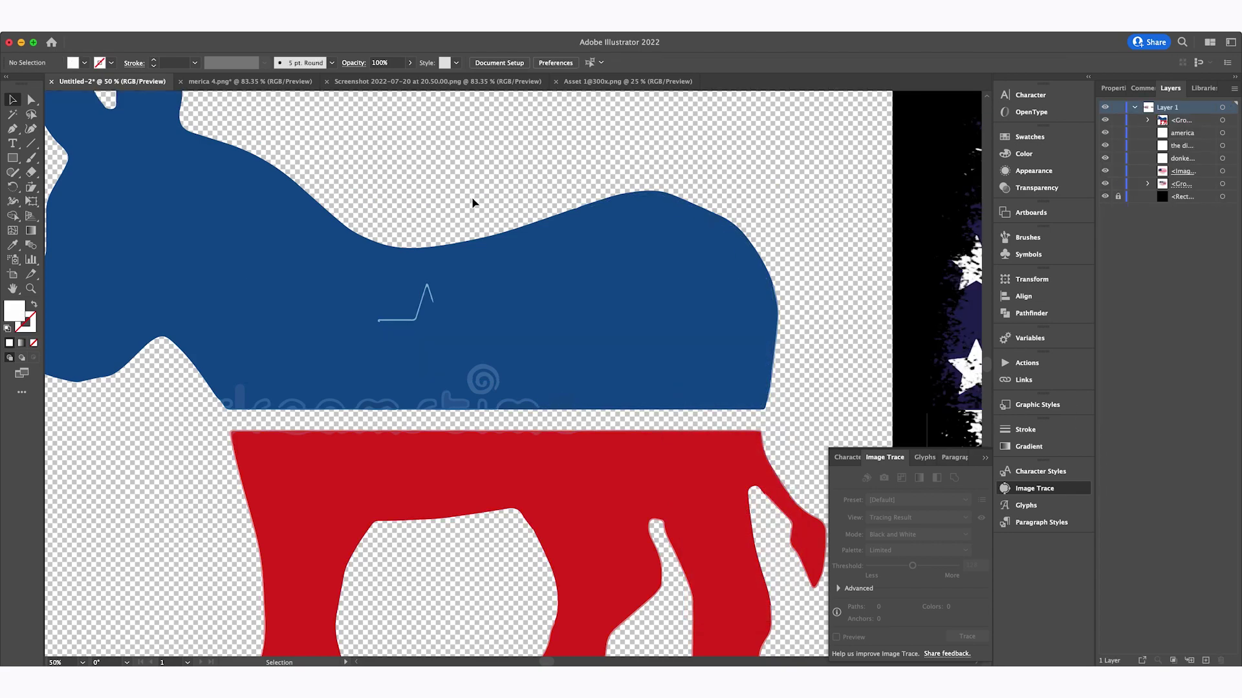
- Give all the upper-body paths one sampled blue and merge them into a single shape with Pathfinder
key("super+minus")
double_click(280, 213)
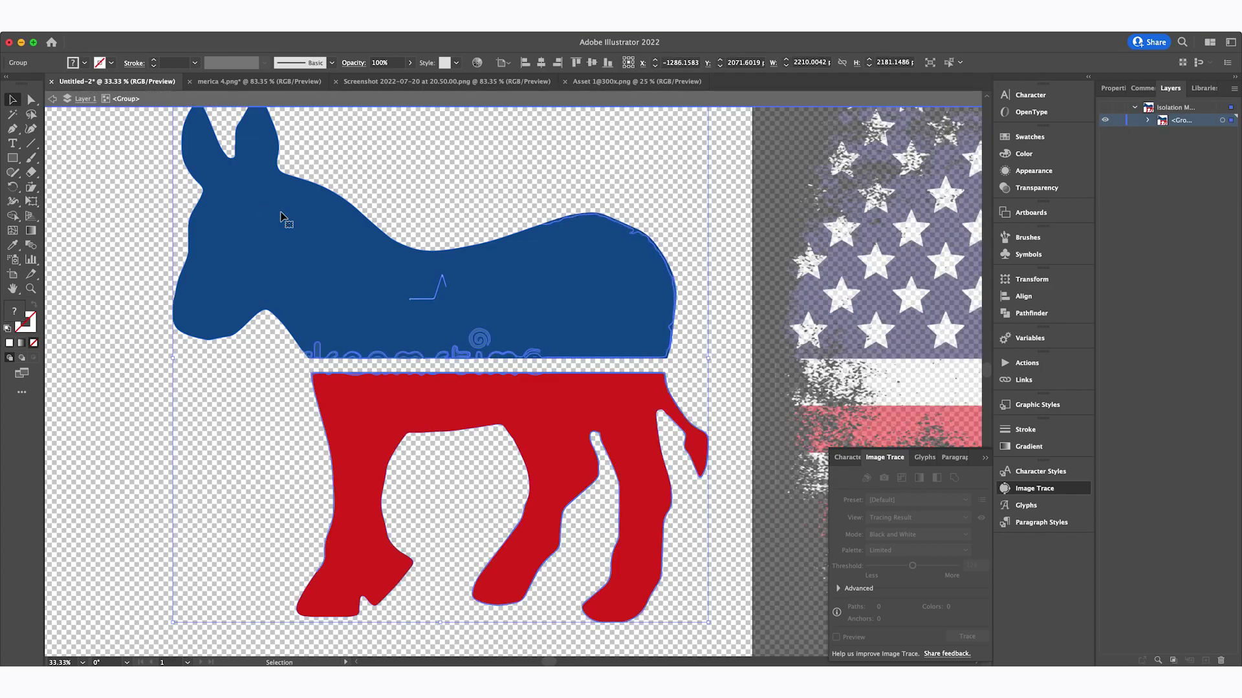
double_click(280, 217)
scroll(194, 162, "up", 1)
left_click_drag(154, 127, 702, 405)
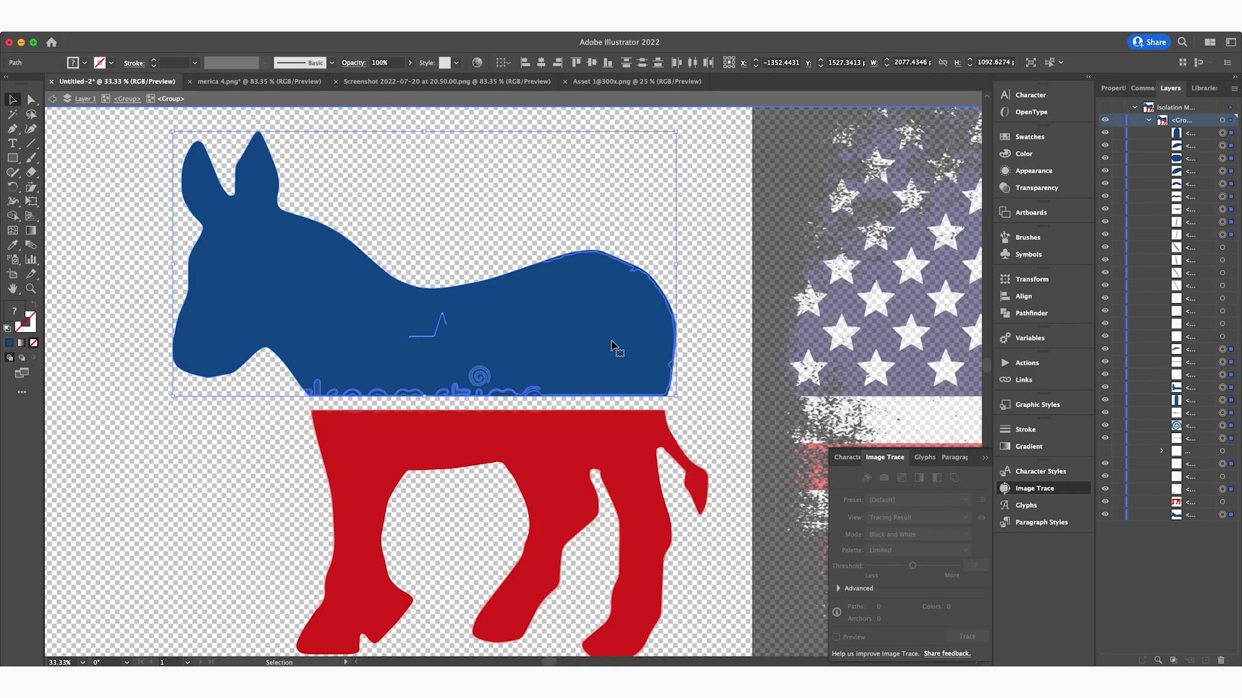
key("i")
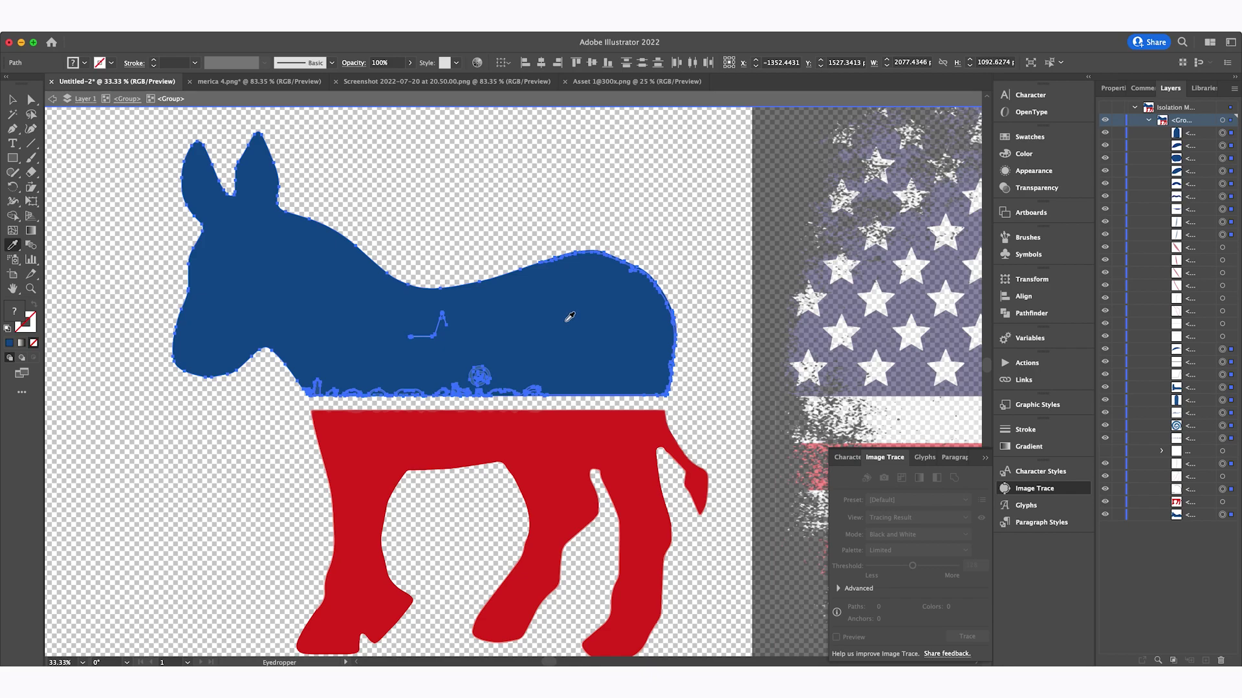
key("super+shift+a")
key("v")
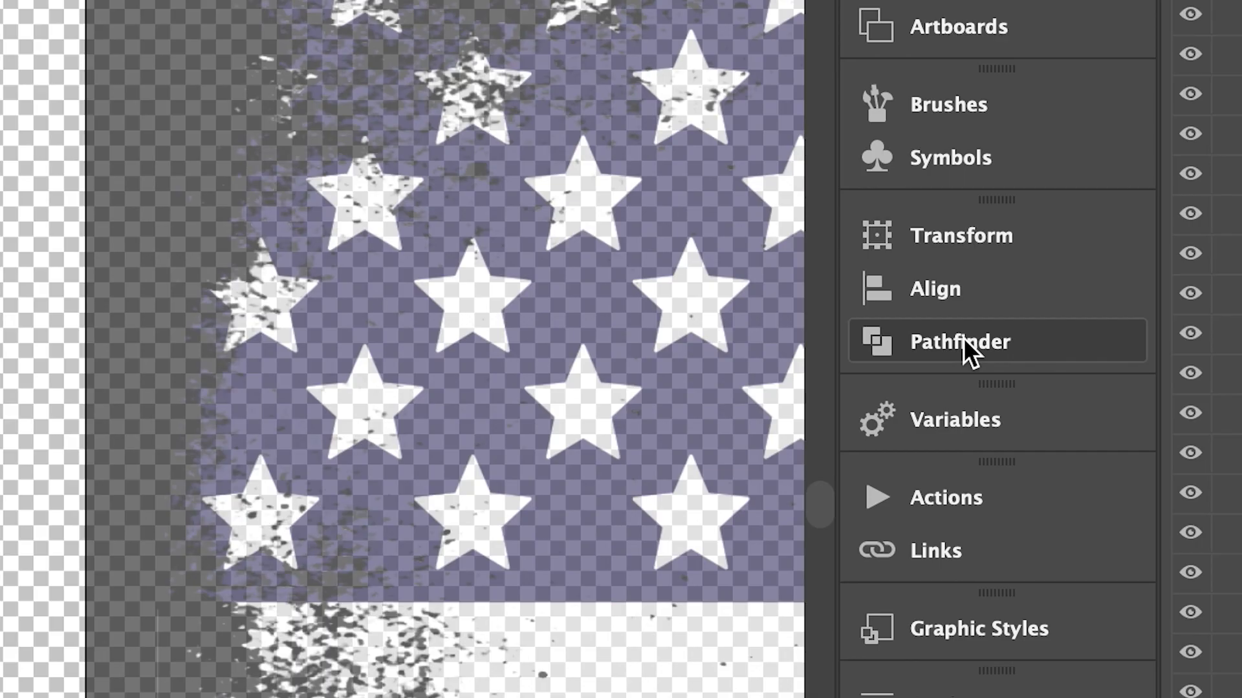
left_click(1010, 309)
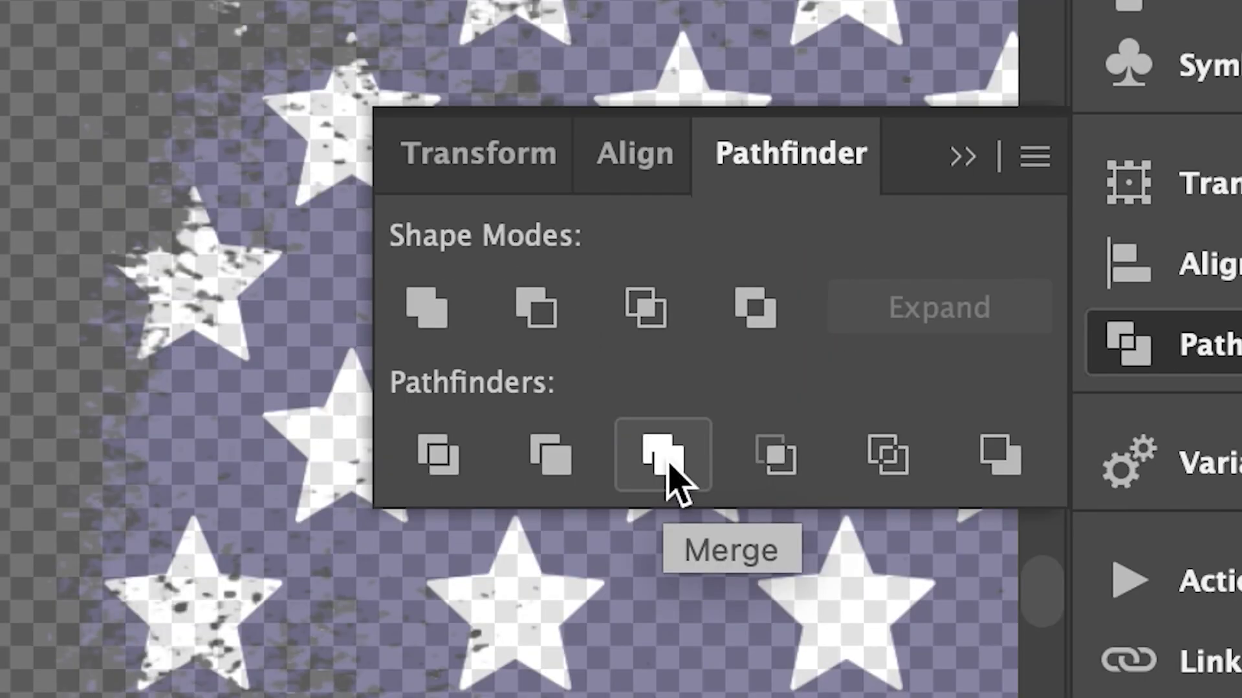
left_click(667, 464)
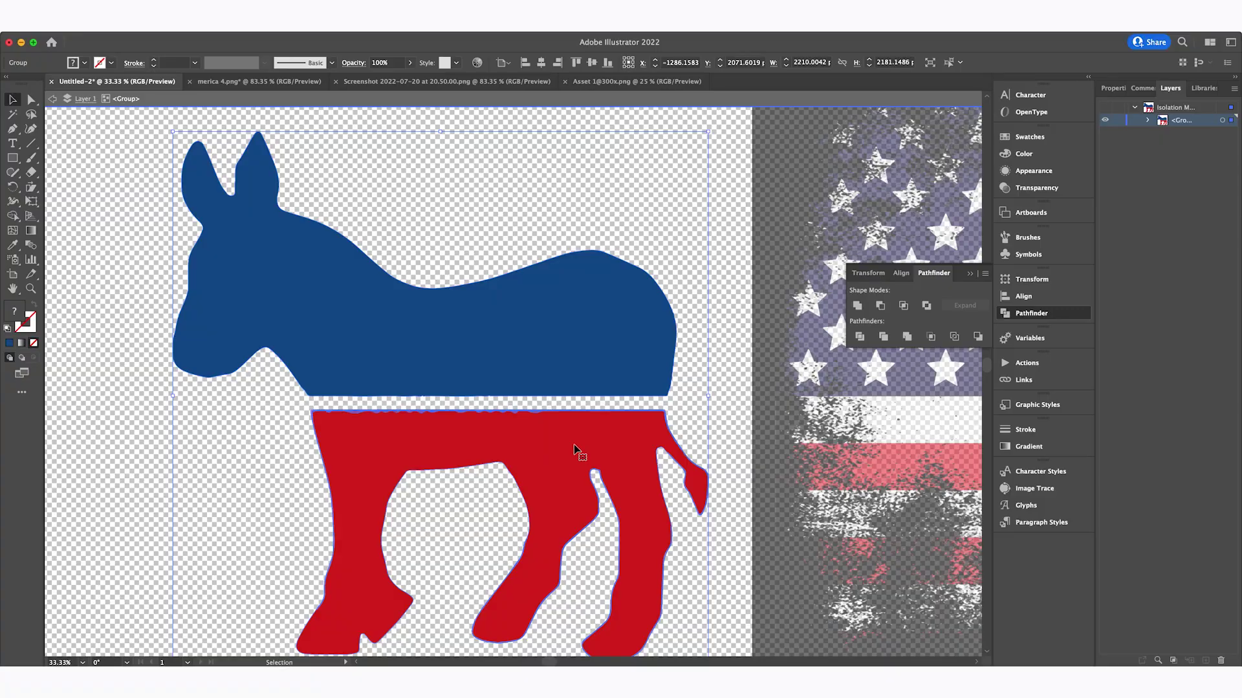
- Give all the lower-body paths one sampled red and unite them into a single shape with Pathfinder
double_click(570, 446)
scroll(550, 414, "down", 3)
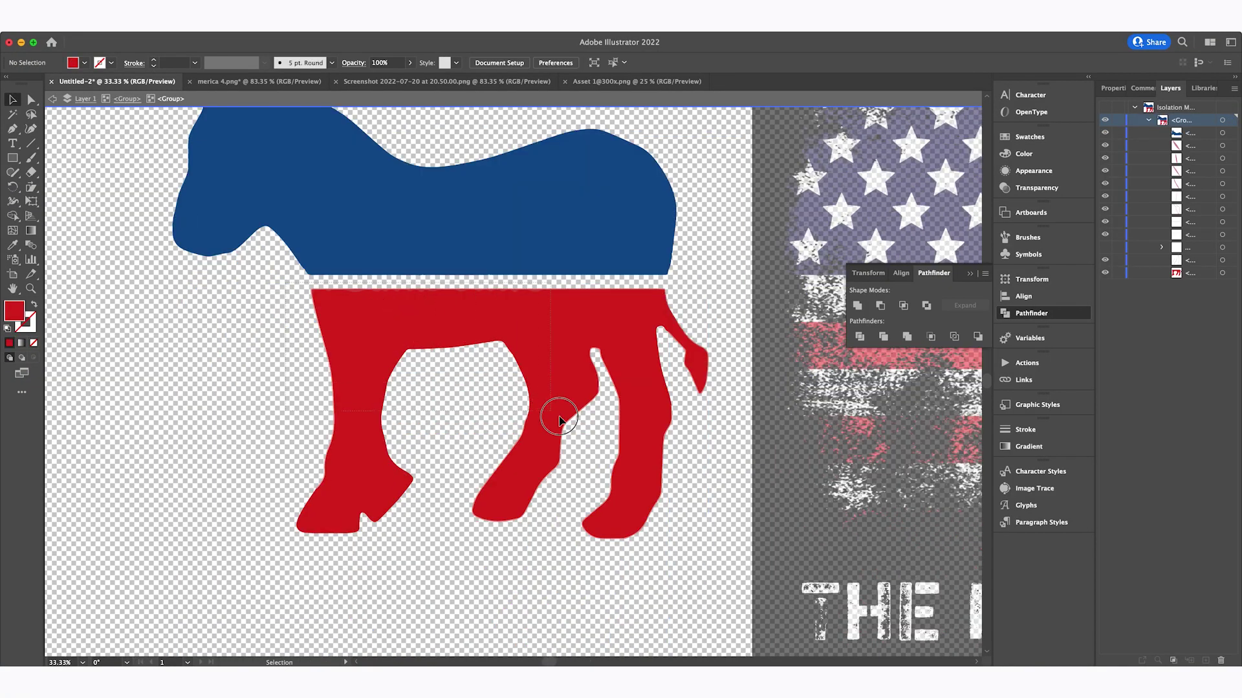
key("i")
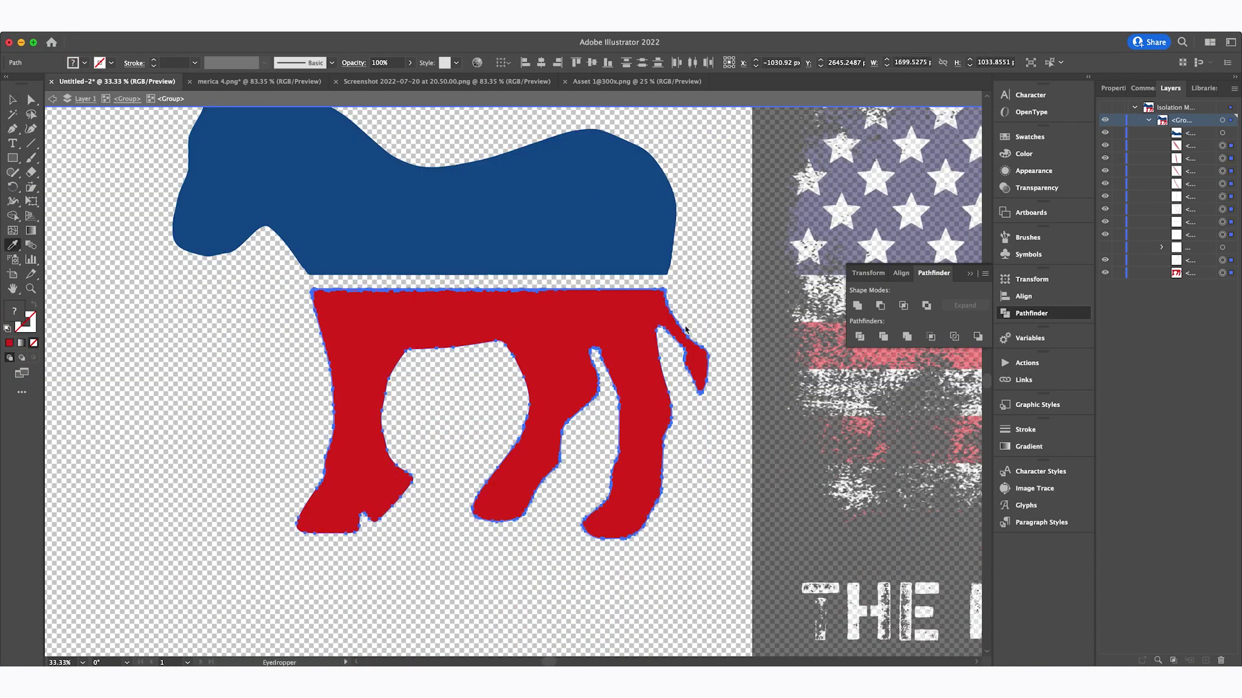
left_click(565, 321)
key("v")
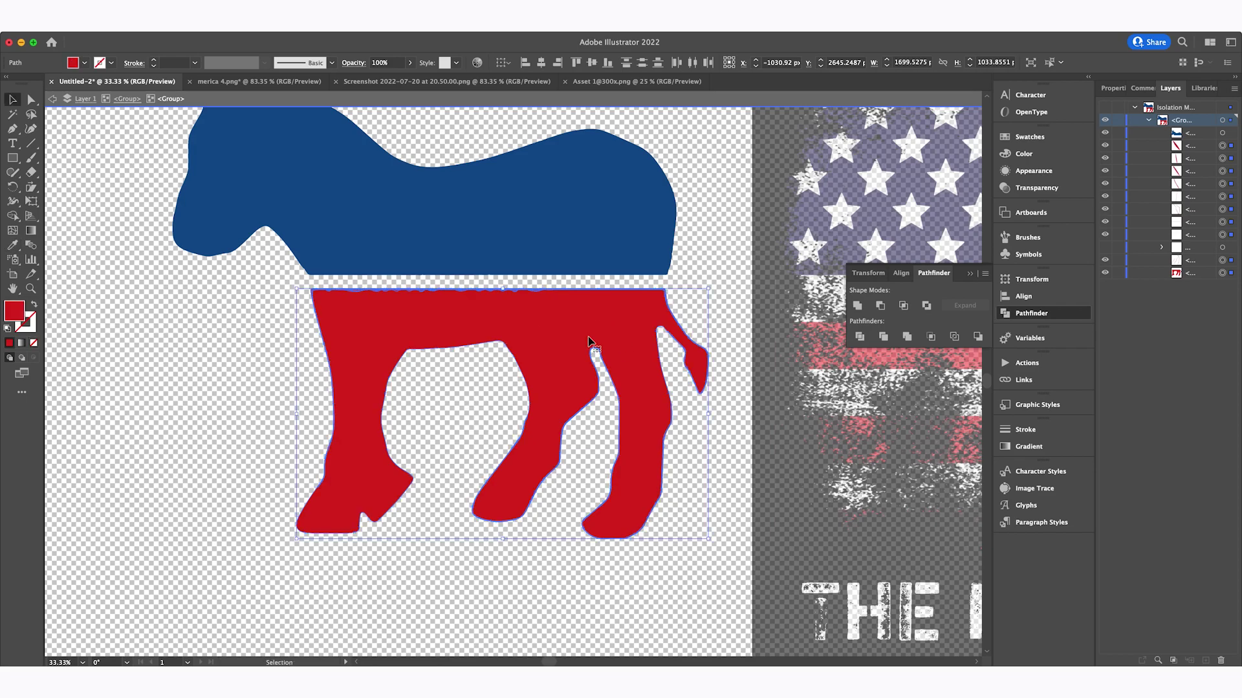
left_click(906, 338)
left_click(859, 306)
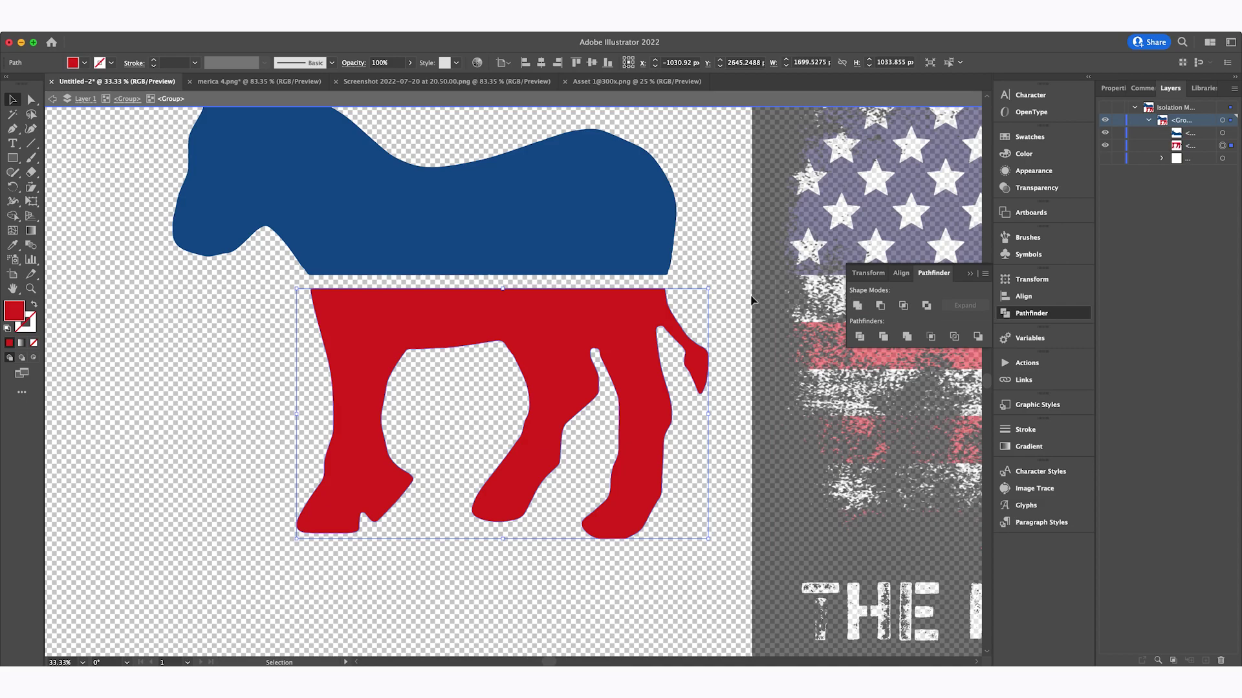
double_click(728, 288)
- Show the hidden star group again and move it above the blue body in the layer order
left_click(598, 261)
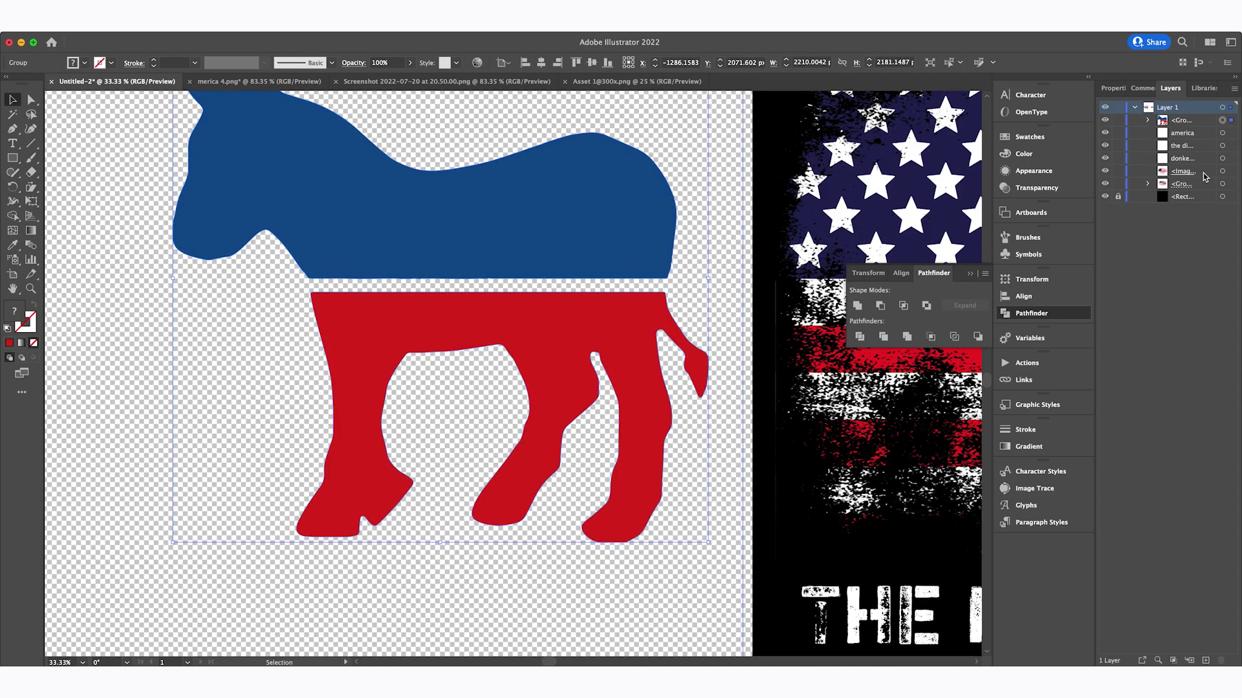
left_click(1147, 120)
left_click(1105, 172)
left_click(1202, 172)
left_click_drag(1199, 143, 1196, 141)
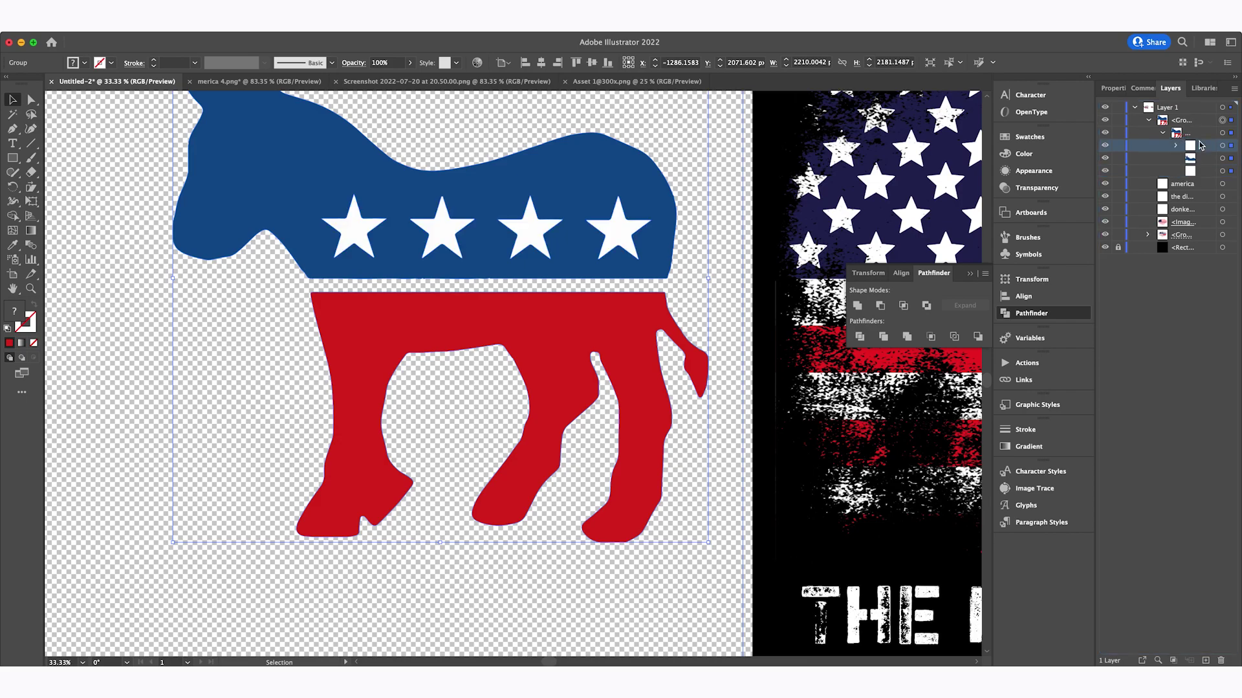
- Place the donkey over the flag's right-hand stripes and scale it down to about 2047 by 2020 px
scroll(485, 246, "down", 3)
mouse_move(406, 225)
left_mouse_down()
mouse_move(372, 255)
mouse_move(396, 223)
left_mouse_up()
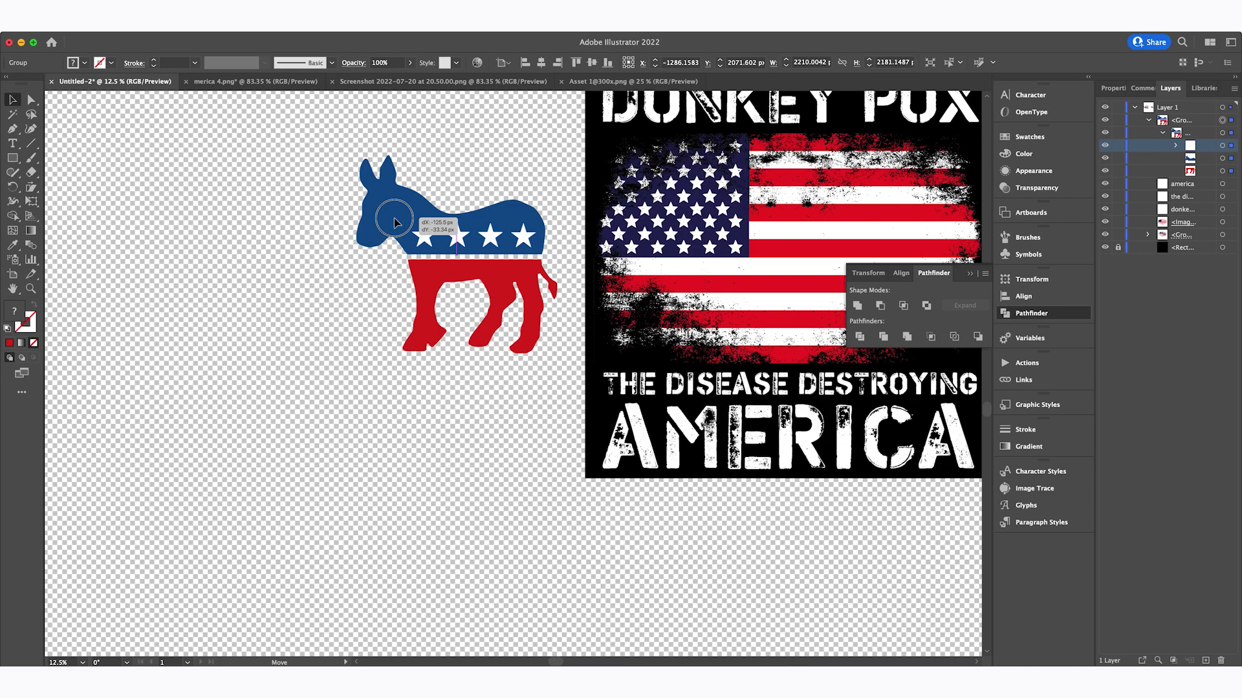
left_click_drag(396, 222, 395, 222)
scroll(396, 222, "right", 3)
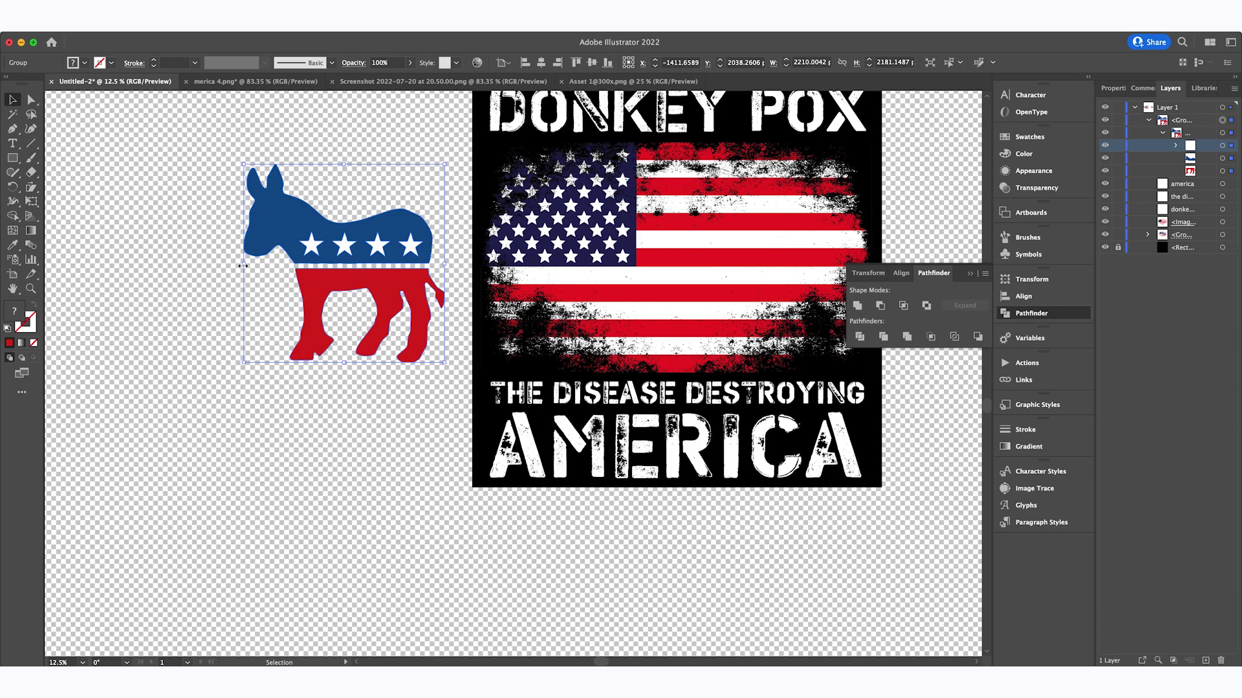
scroll(243, 265, "right", 2)
scroll(243, 265, "up", 1)
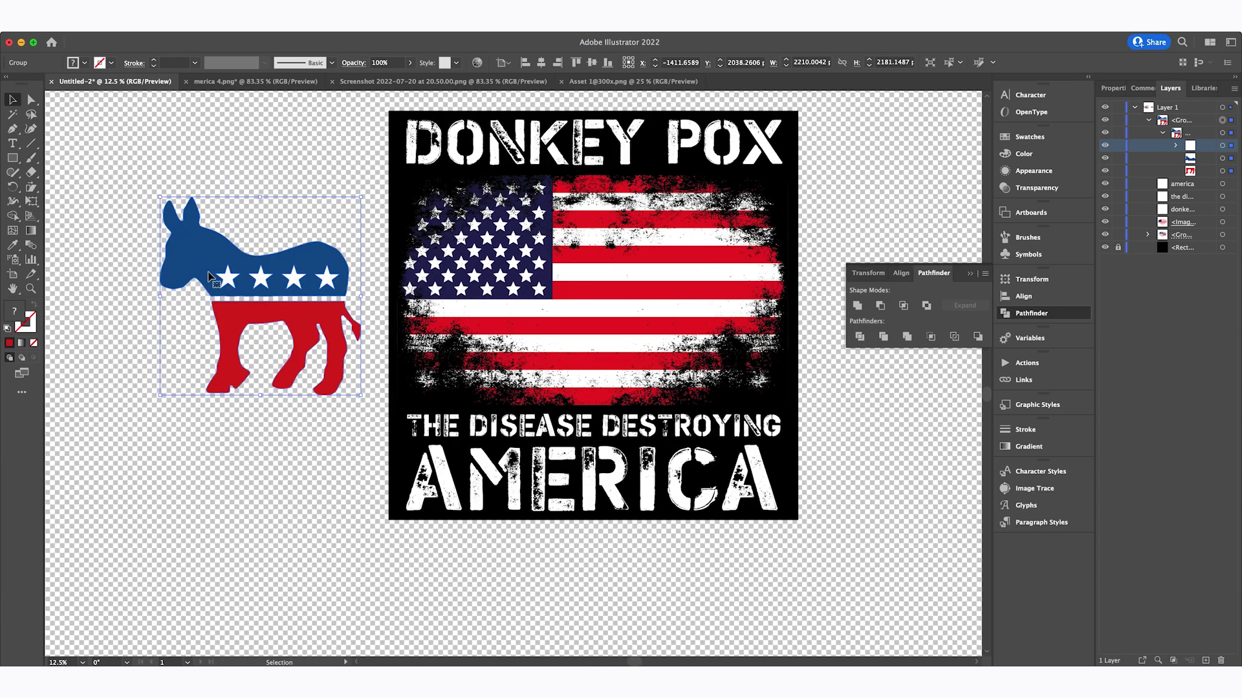
left_click_drag(209, 276, 644, 264)
- Nudge the donkey down and slightly to the right on the flag, and deselect it
key("shift+Down")
key("shift+Down")
key("shift+Down")
key("shift+Down")
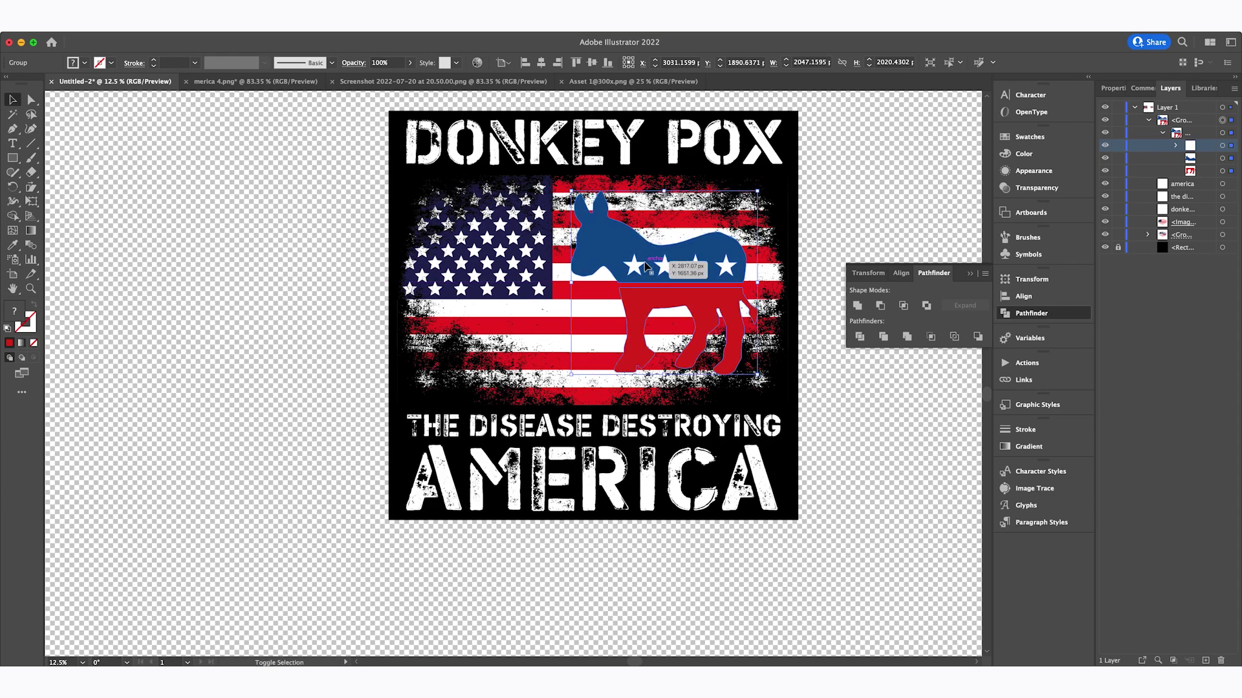
key("shift+Right")
key("shift+Down")
key("shift+Down")
key("shift+Down")
left_click(847, 172)
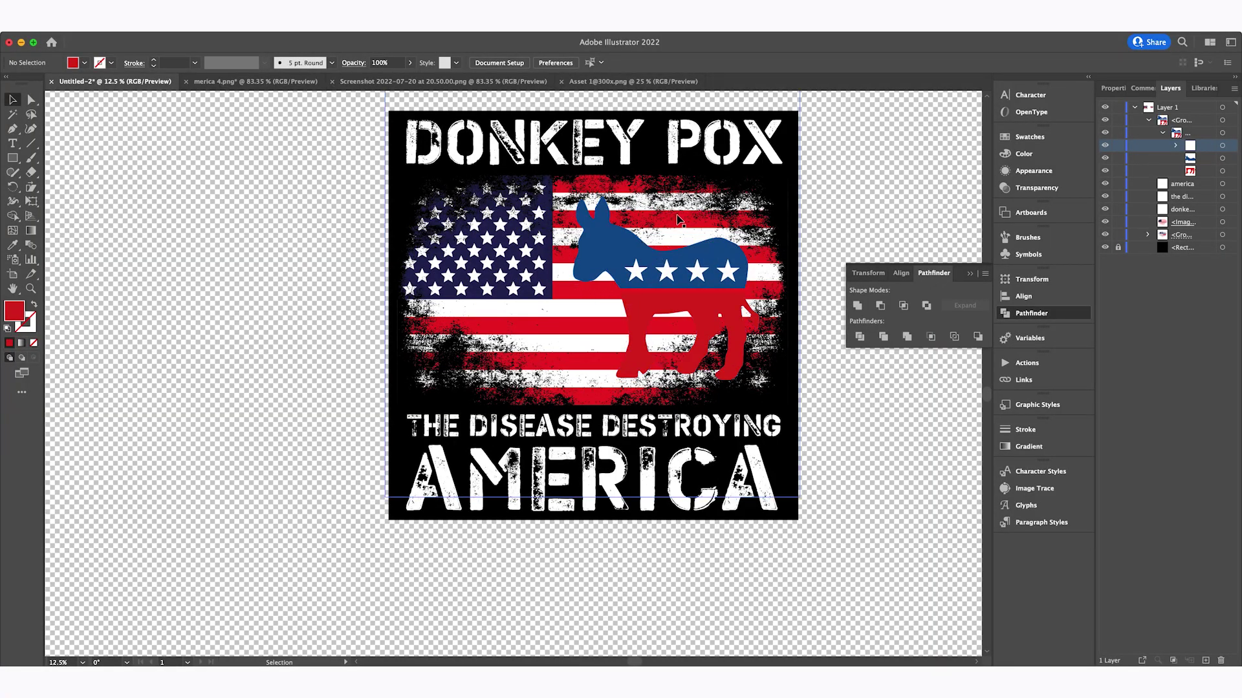
- Copy the donkey group and paste it in place inside the flag image's opacity mask
left_click(601, 261)
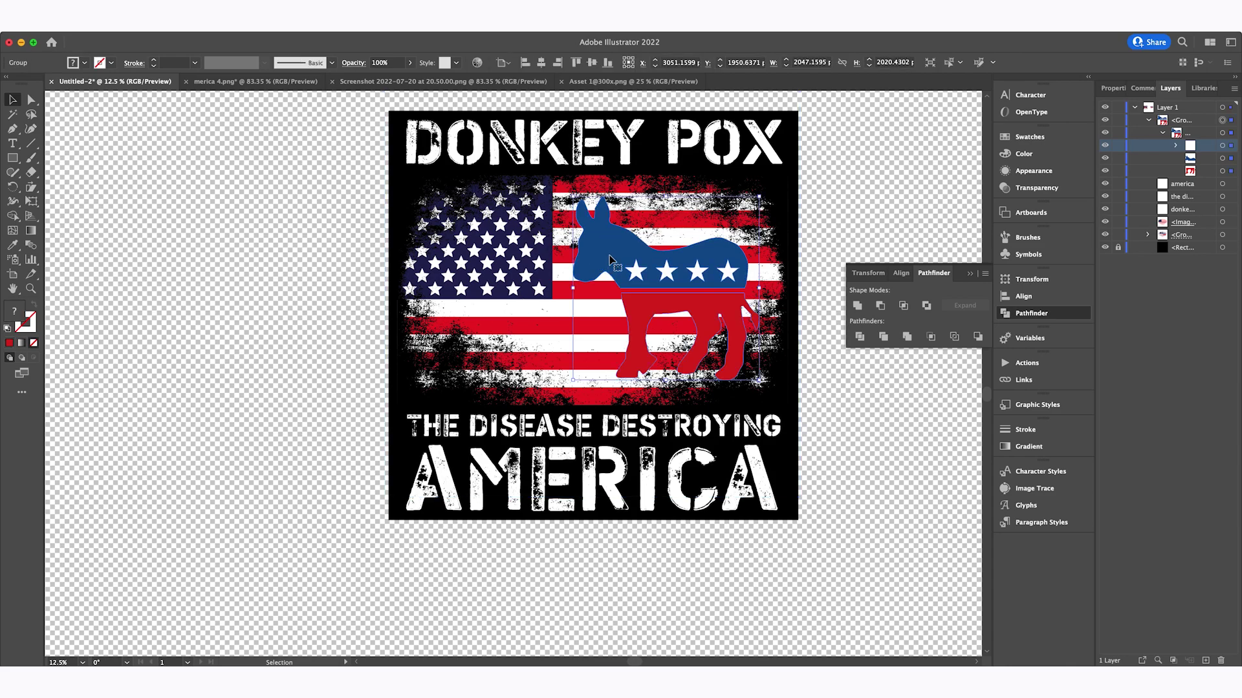
left_click(525, 310)
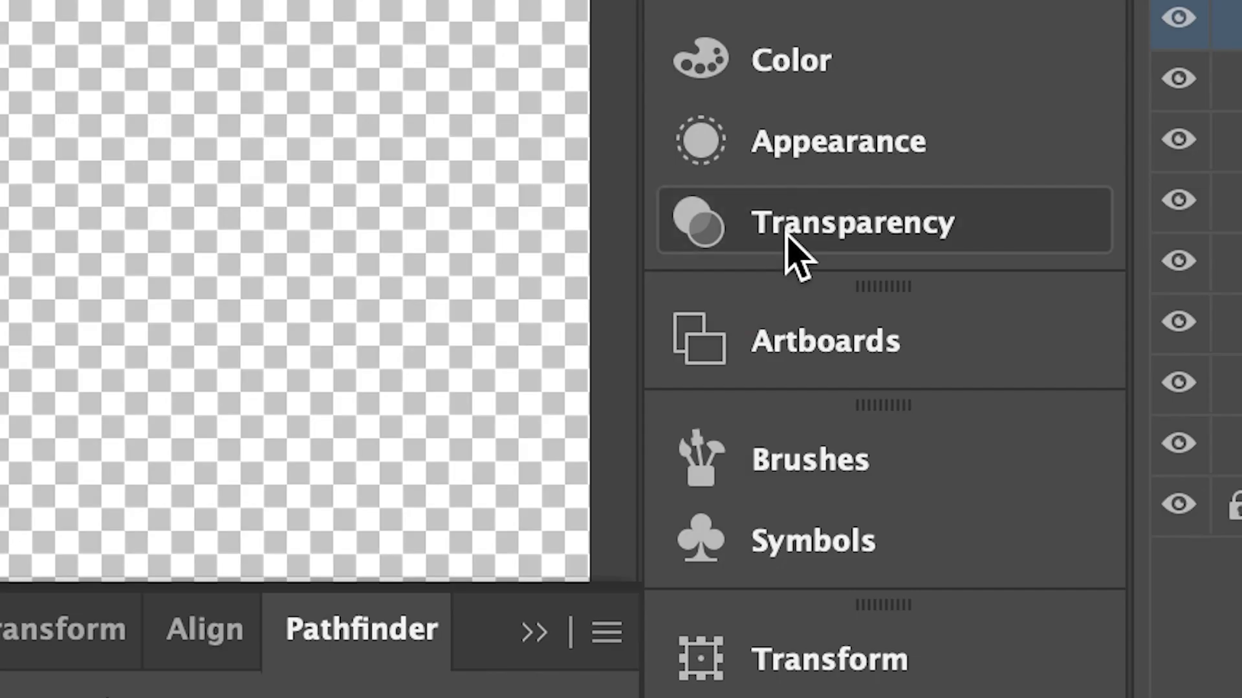
left_click(1025, 189)
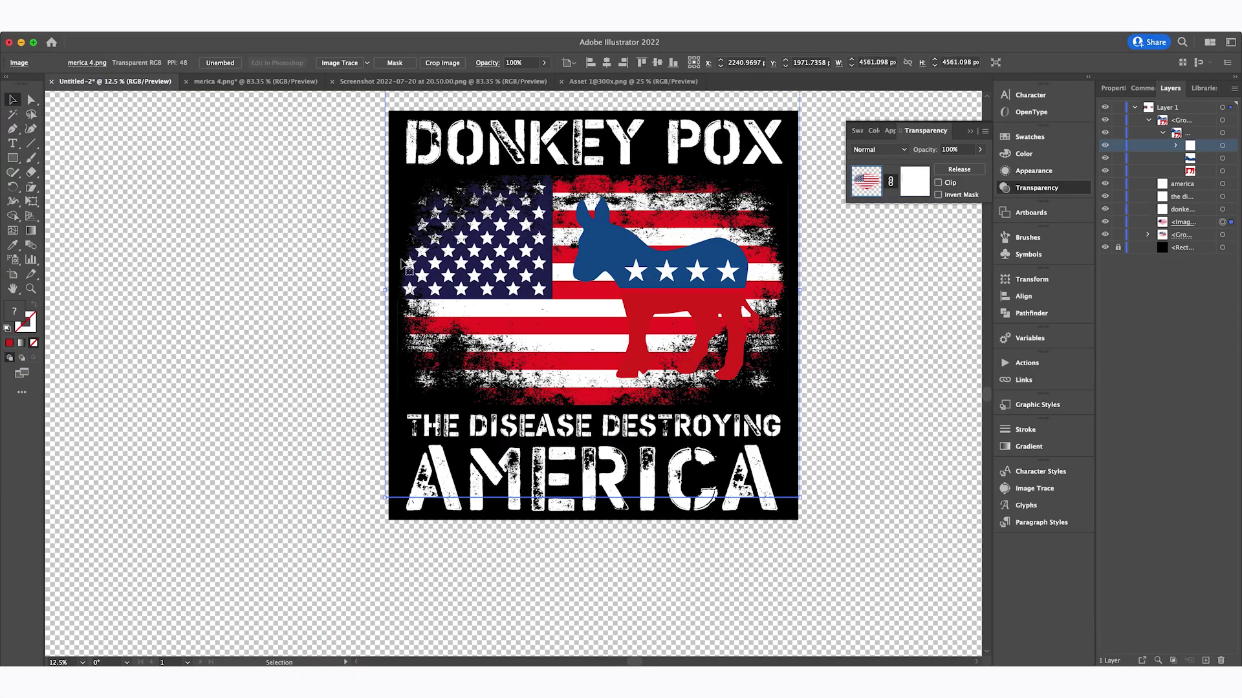
left_click(902, 188)
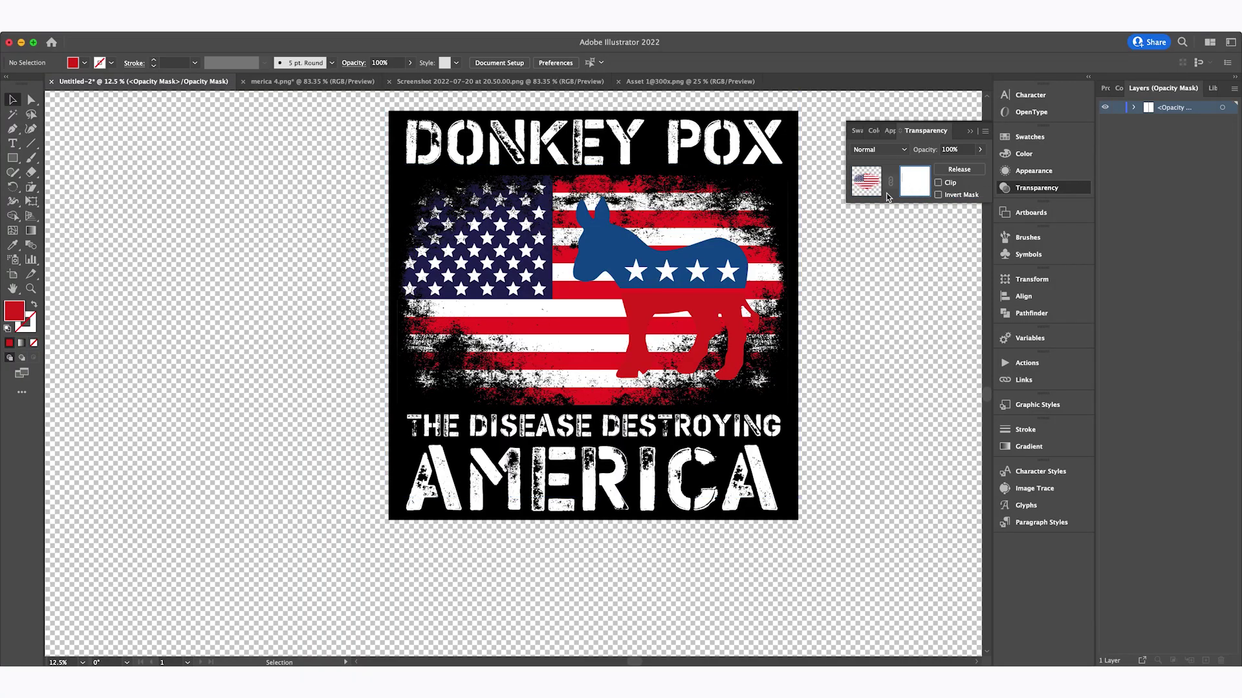
key("super")
key("super+f")
- Give the donkey inside the opacity mask a pure black stroke, colour 000000
left_click(101, 66)
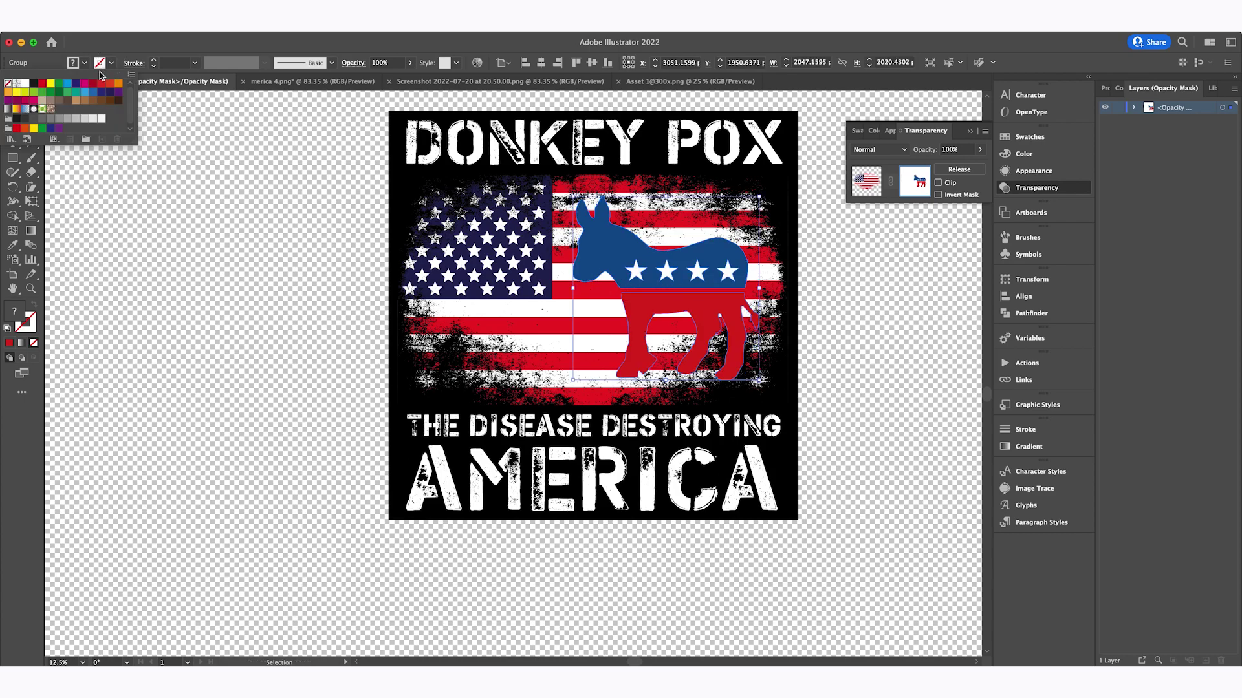
left_click(37, 84)
left_click(29, 326)
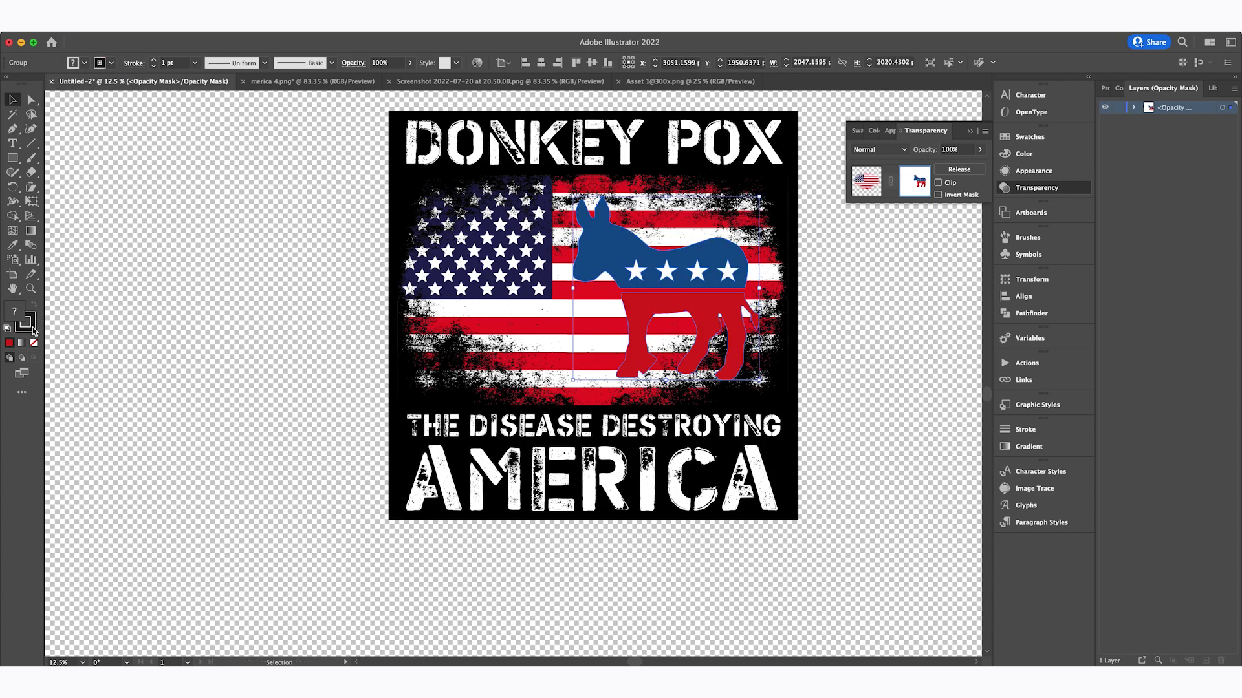
double_click(31, 328)
left_click(569, 388)
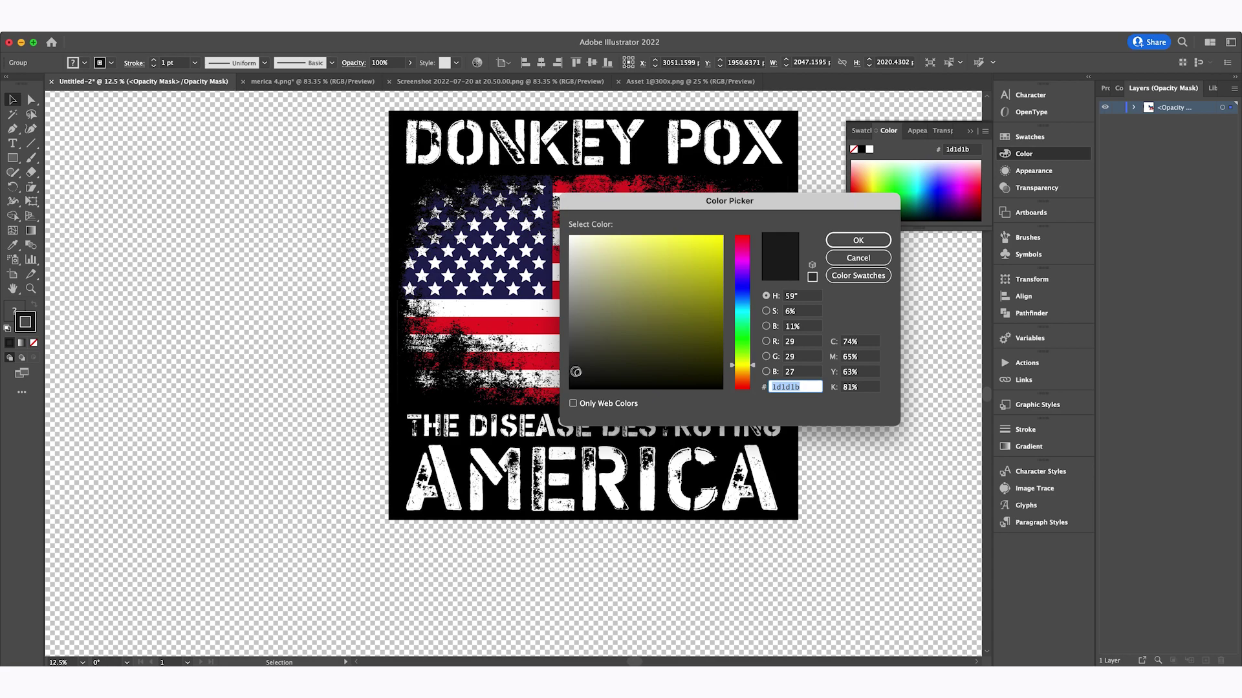
key("Return")
- Align the mask donkey's stroke to the outside and set its weight to 35 pt
left_click(160, 62)
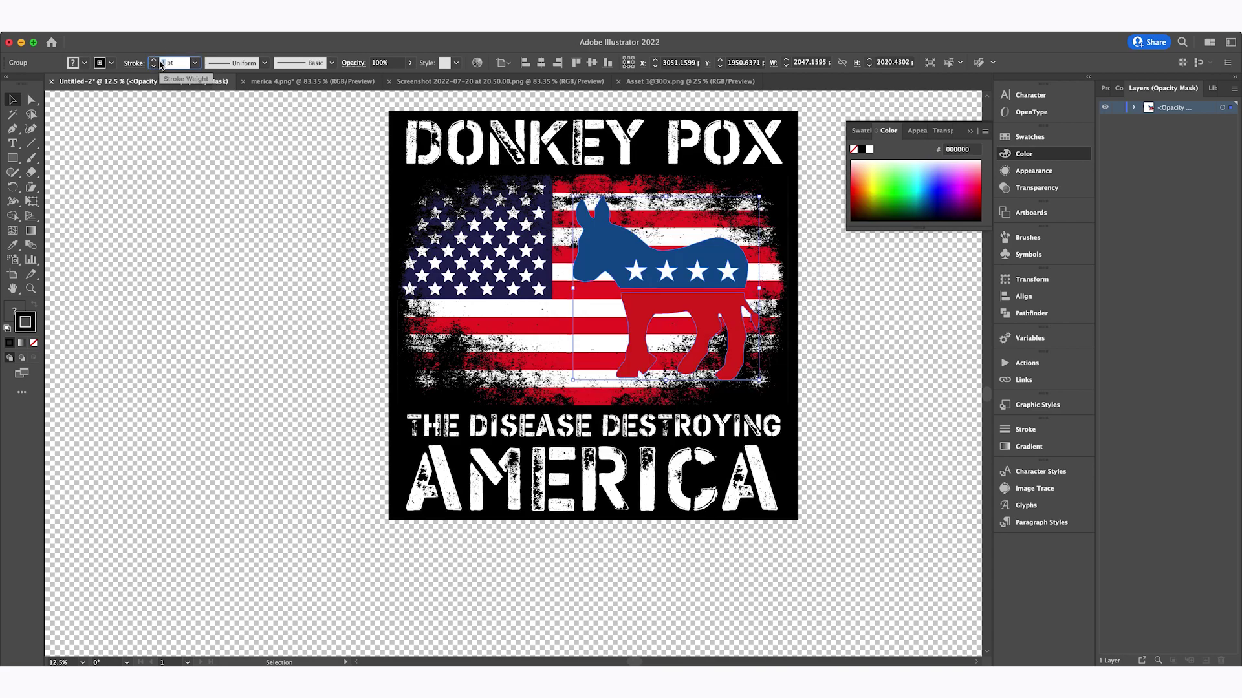
type("30")
key("Return")
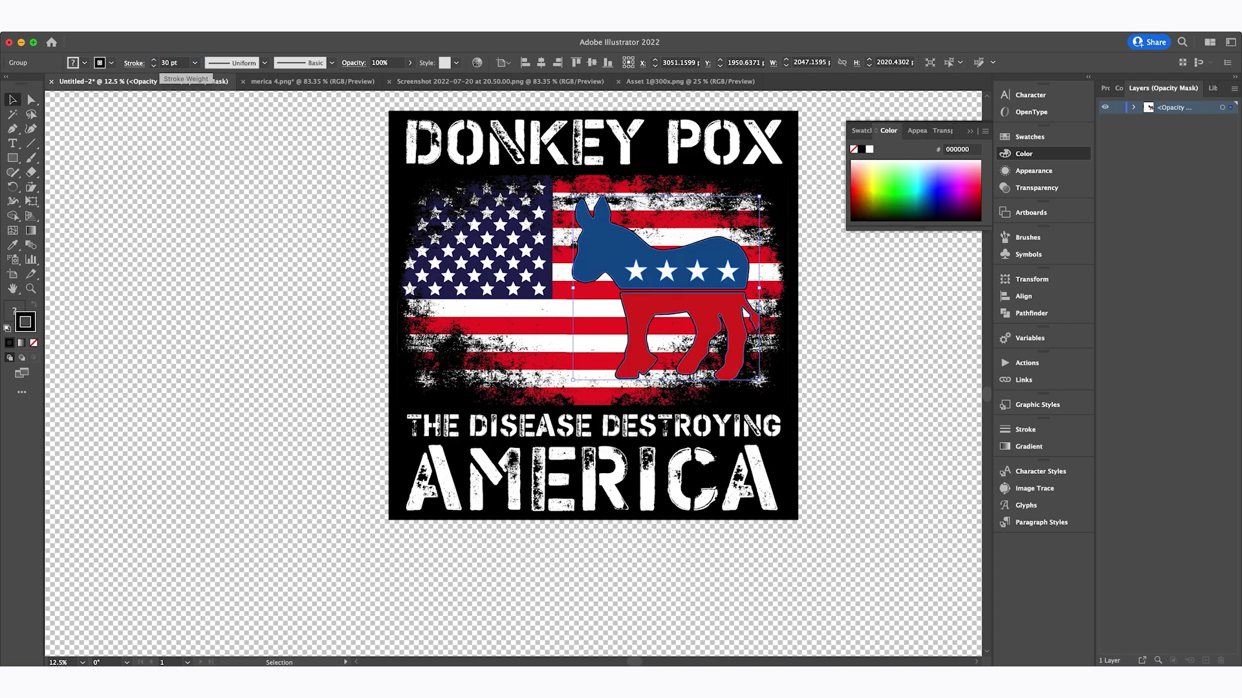
left_click(134, 62)
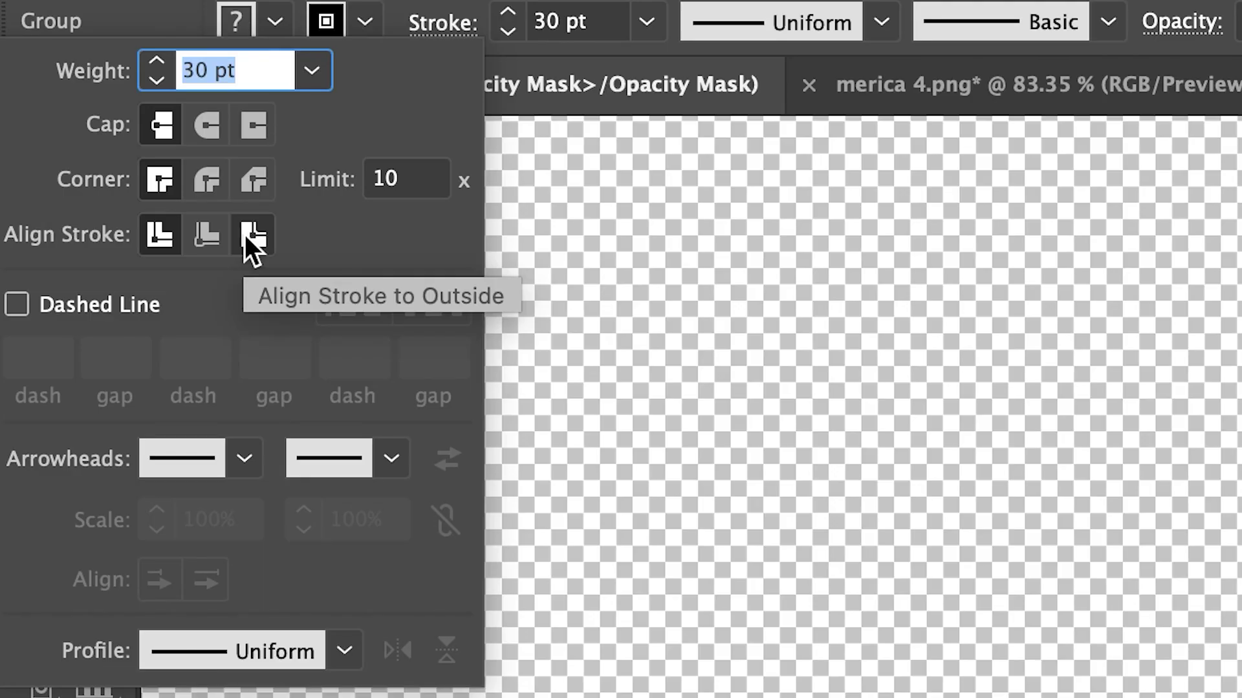
left_click(248, 237)
left_click(560, 19)
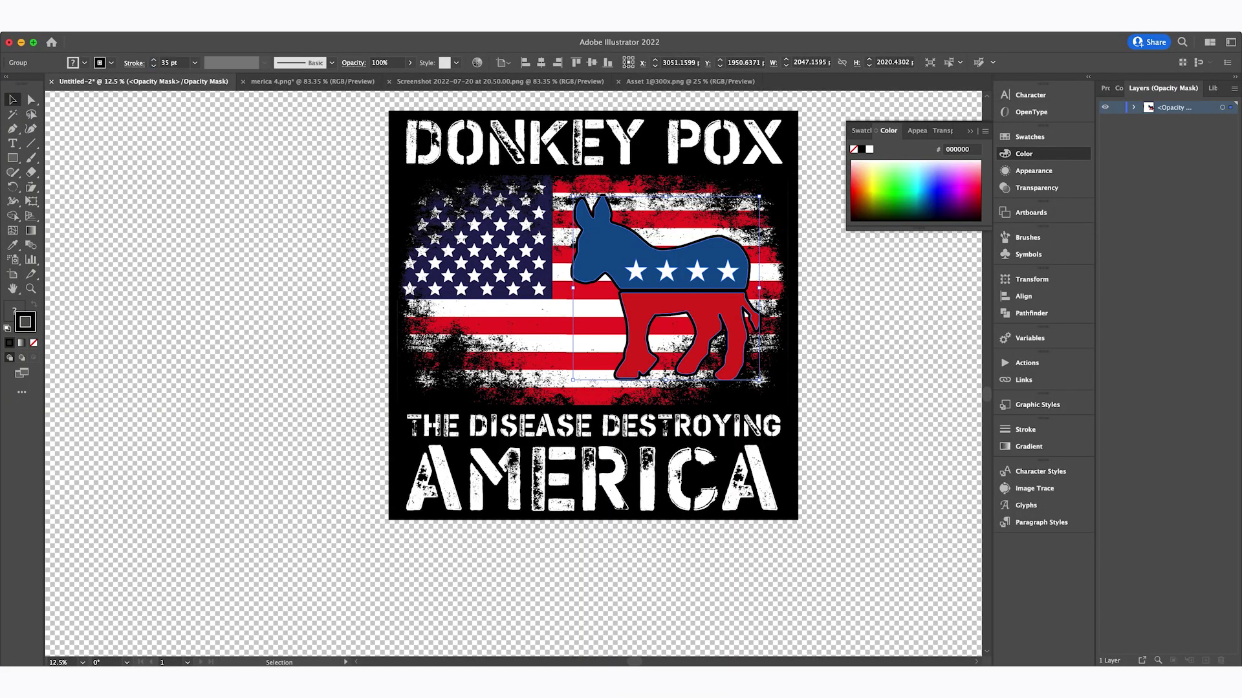
- Leave the flag's opacity mask and return to editing the main artwork
left_click(1034, 189)
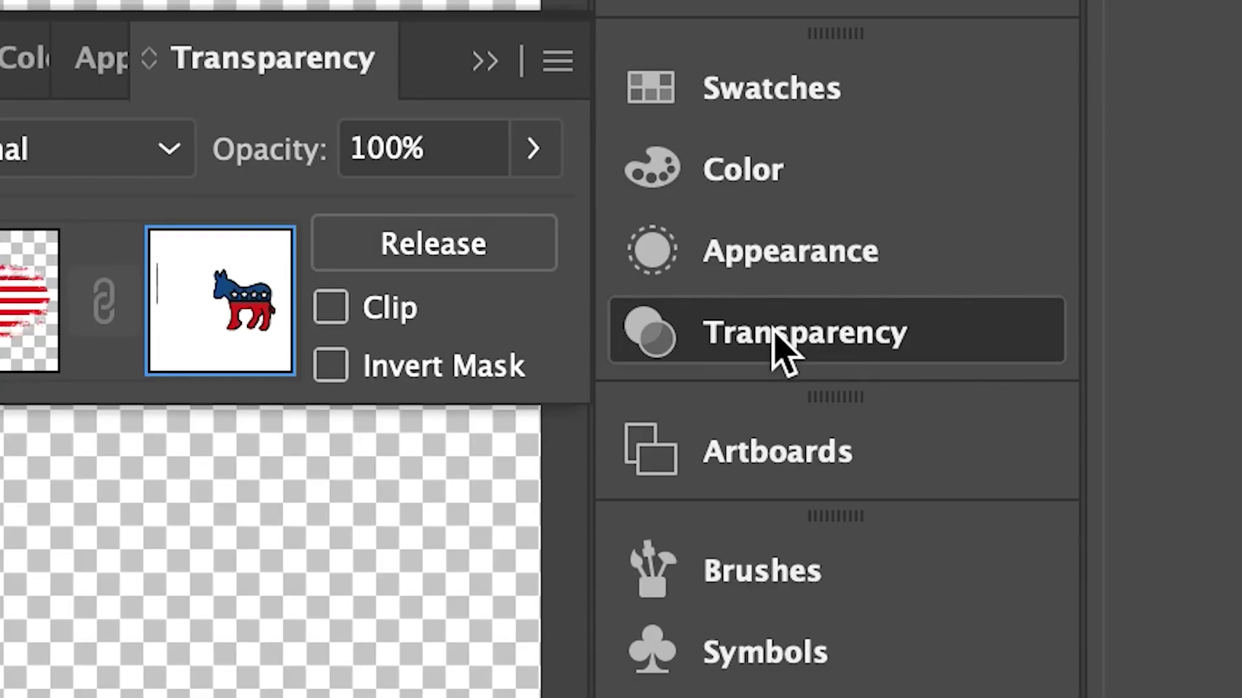
left_click(8, 304)
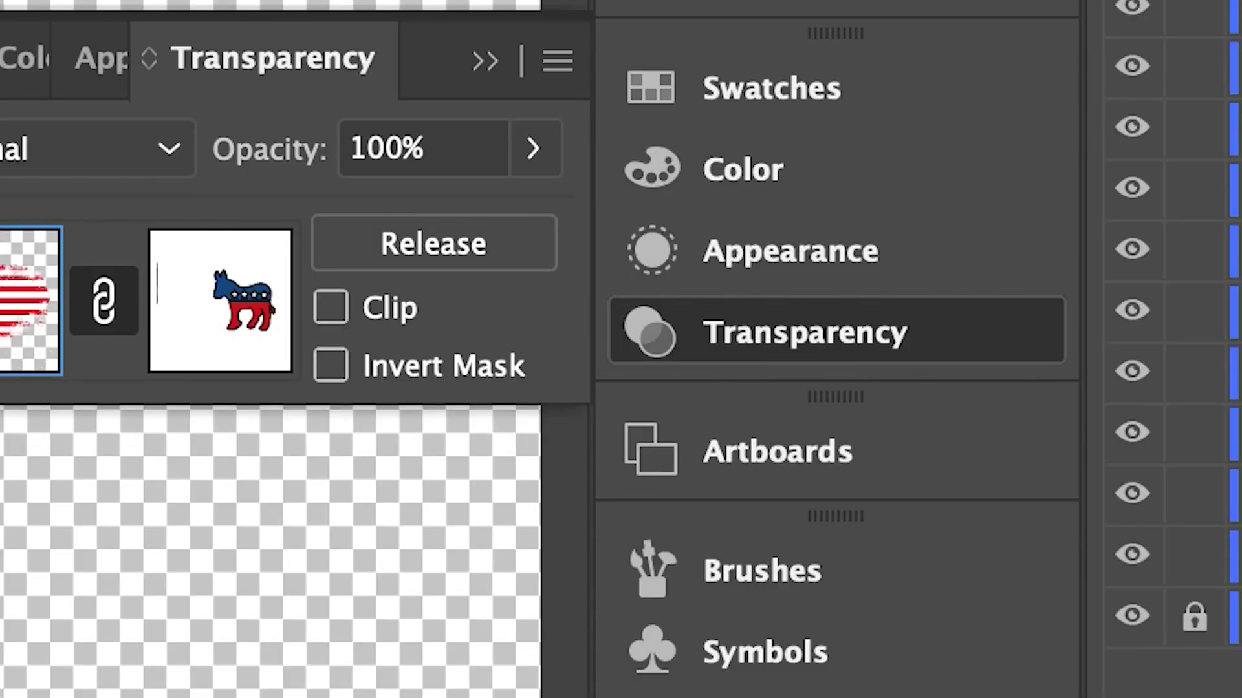
left_click(836, 298)
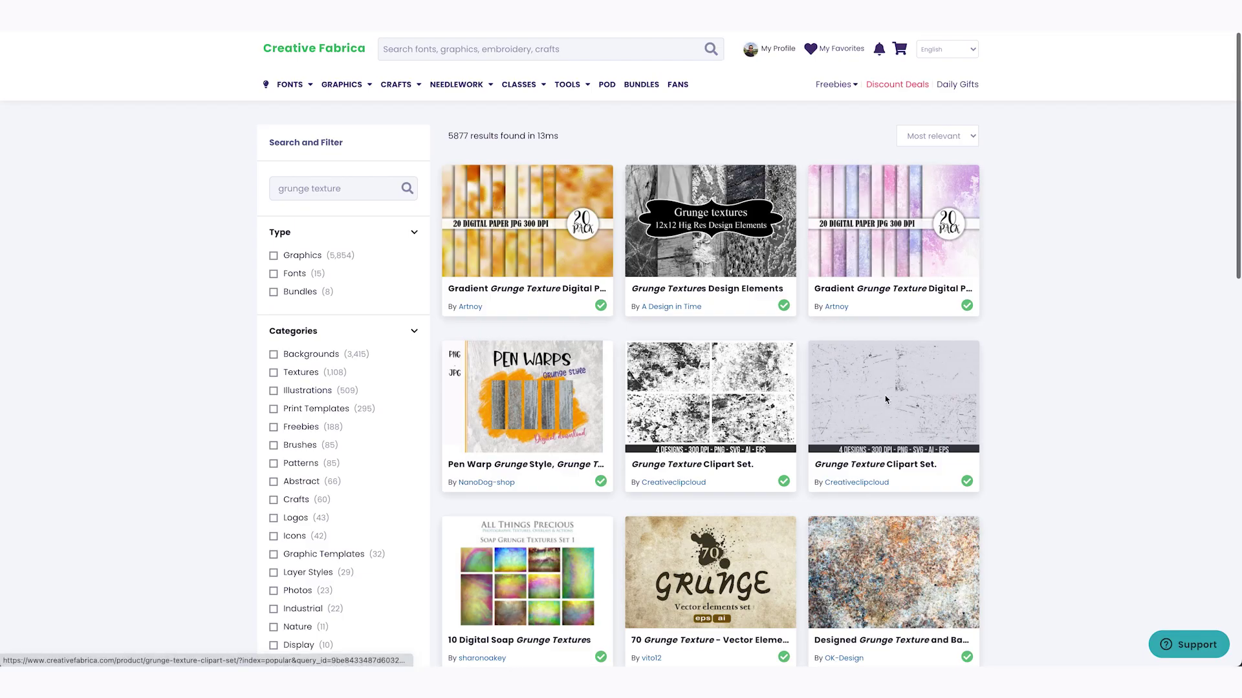
- Download the Grunge Texture Clipart Set of fine scratches from Creative Fabrica
left_click(885, 399)
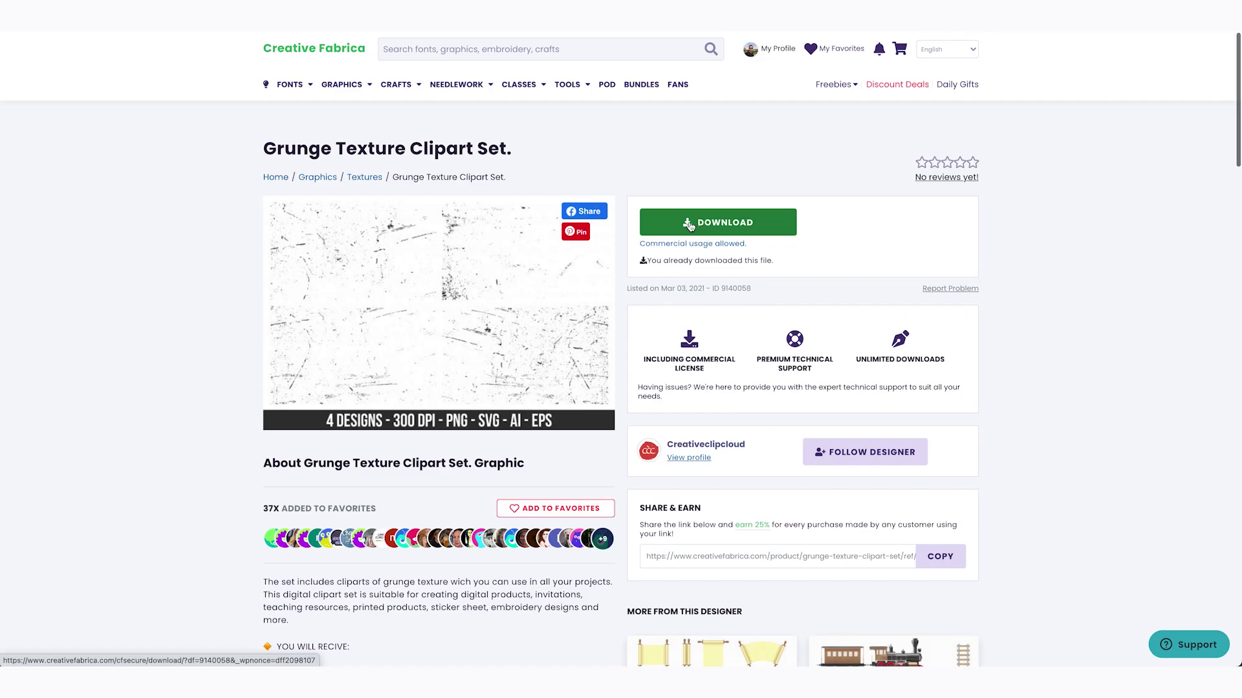
left_click(695, 224)
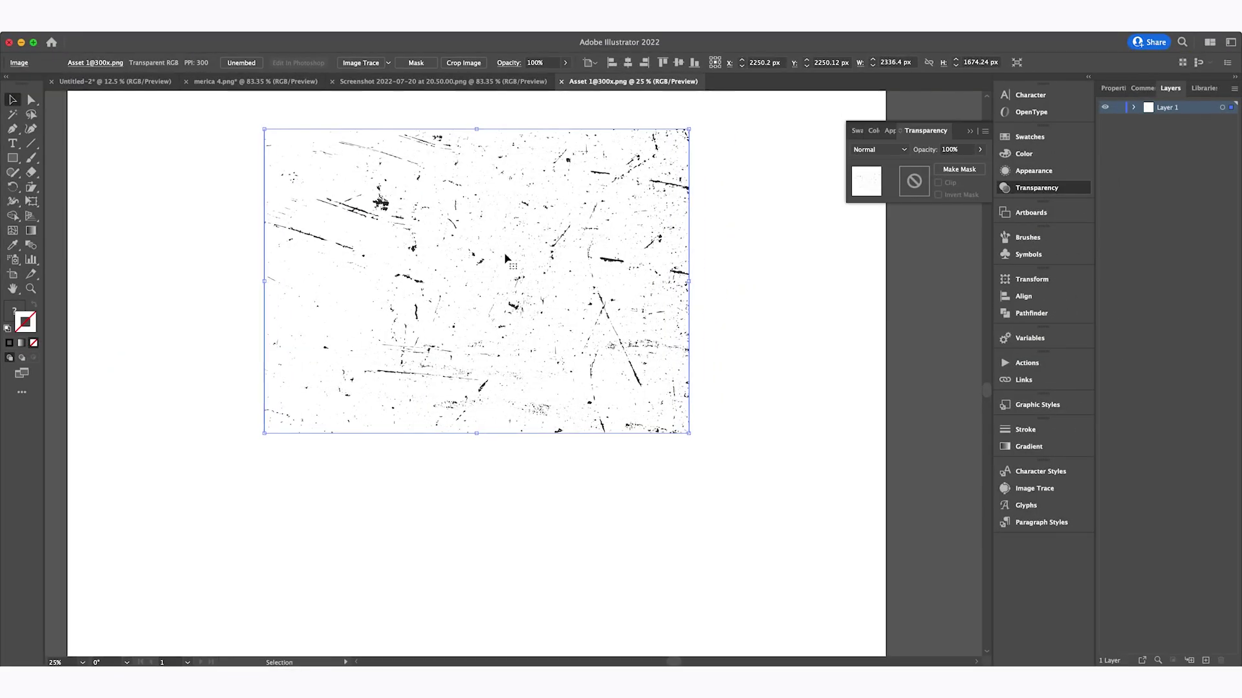
- Switch to the Untitled-2 document in Illustrator, group all the unlocked artwork and give the group an opacity mask
left_click(121, 87)
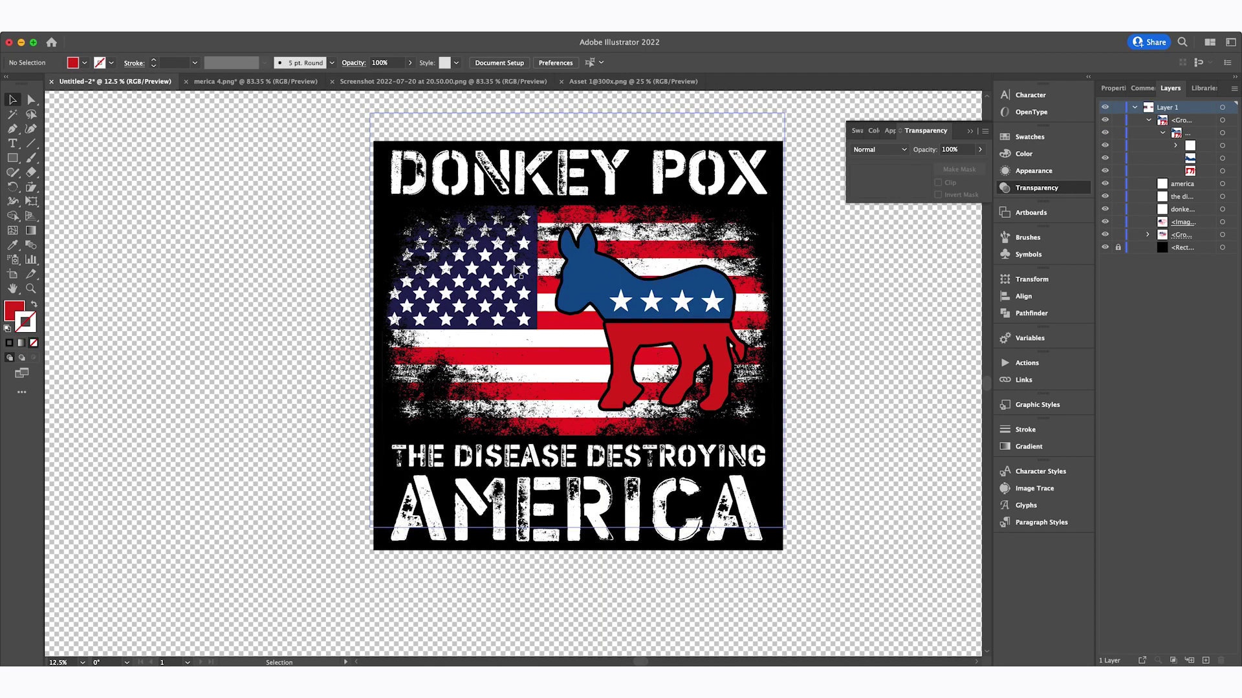
key("super+a")
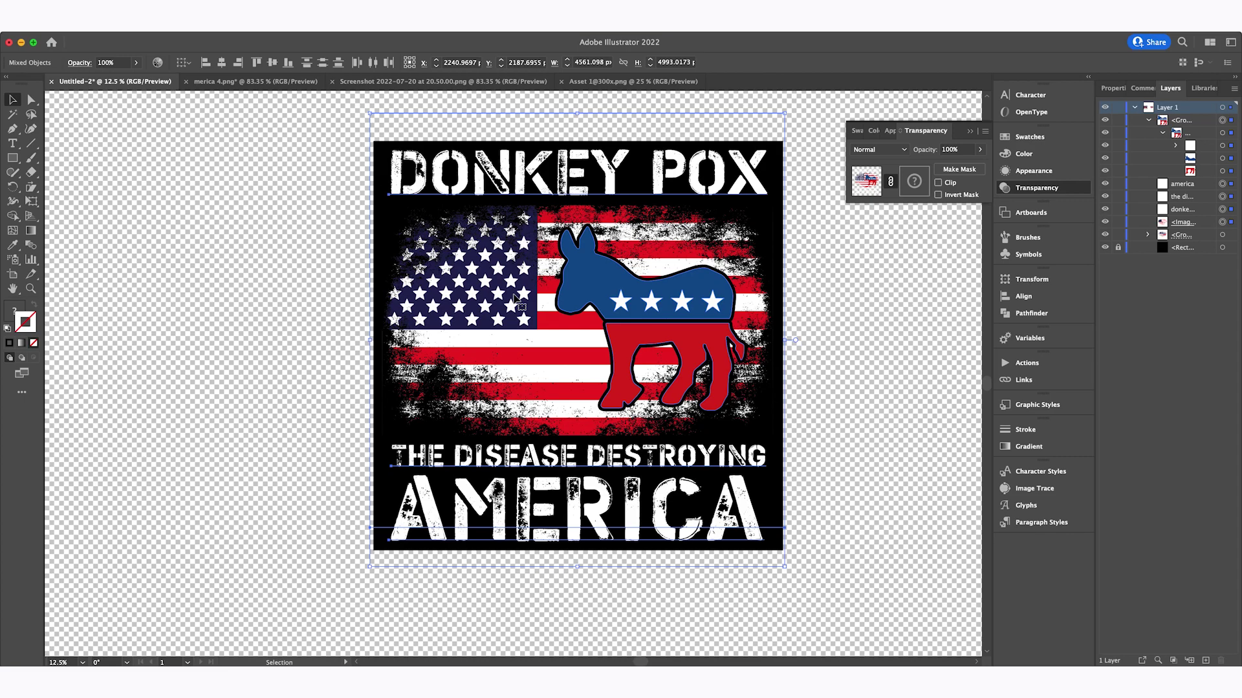
key("super+g")
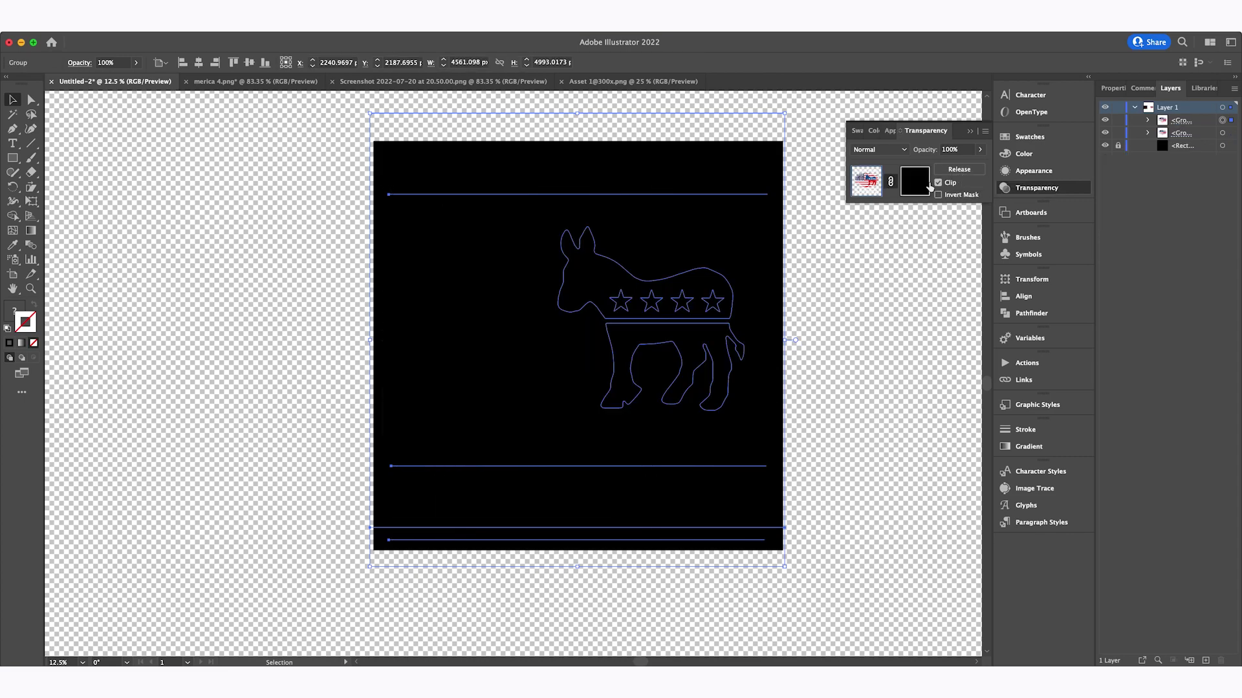
left_click(914, 187)
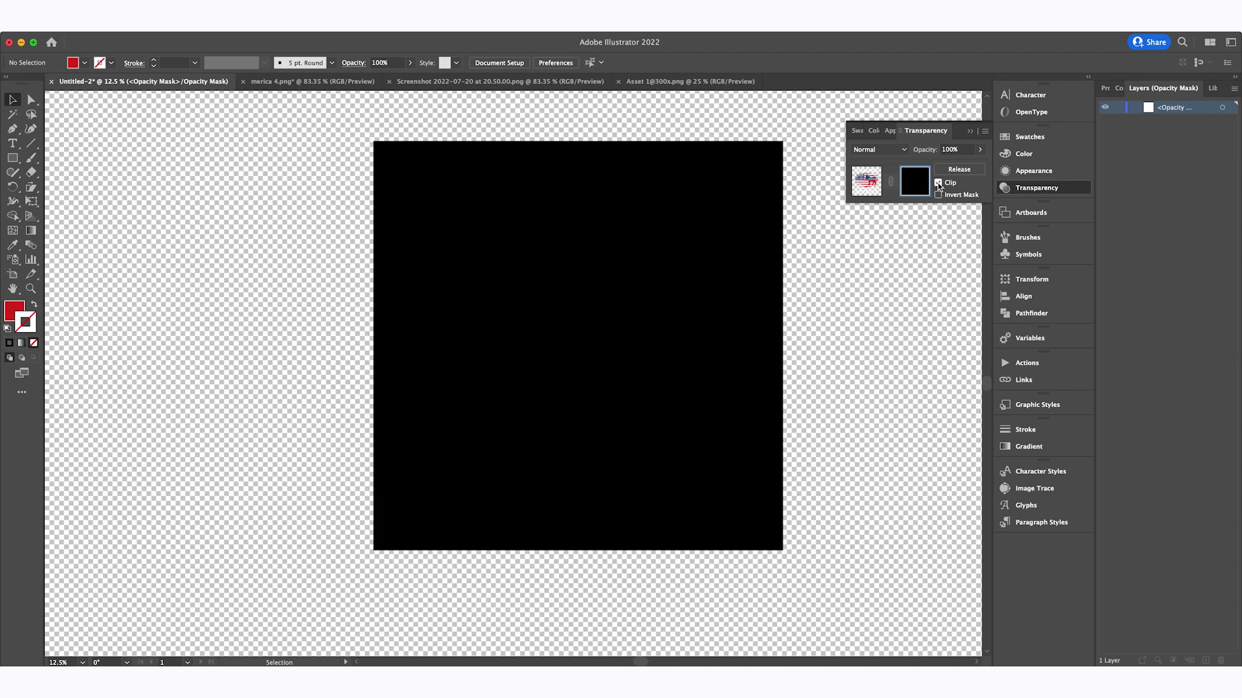
left_click(938, 184)
key("super+v")
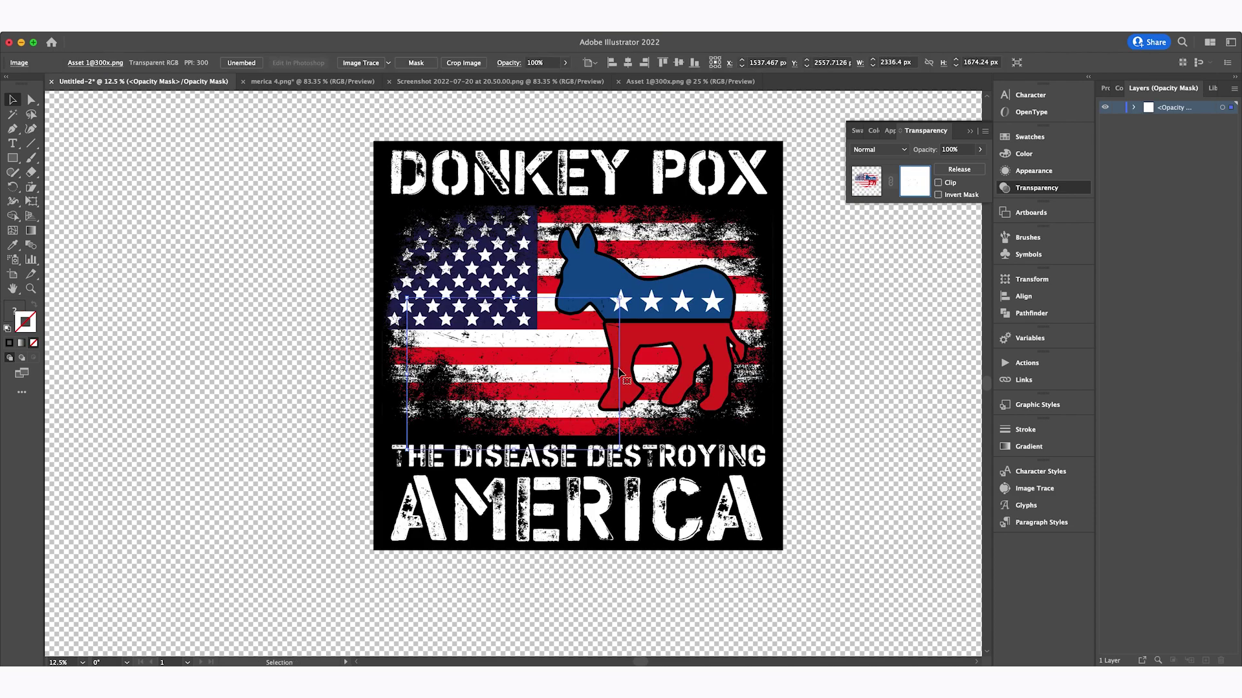
- Enlarge the grunge texture to about 6655 by 4769 px, position it over the whole design and leave the mask
left_click_drag(621, 372, 915, 361)
left_click_drag(631, 322, 800, 461)
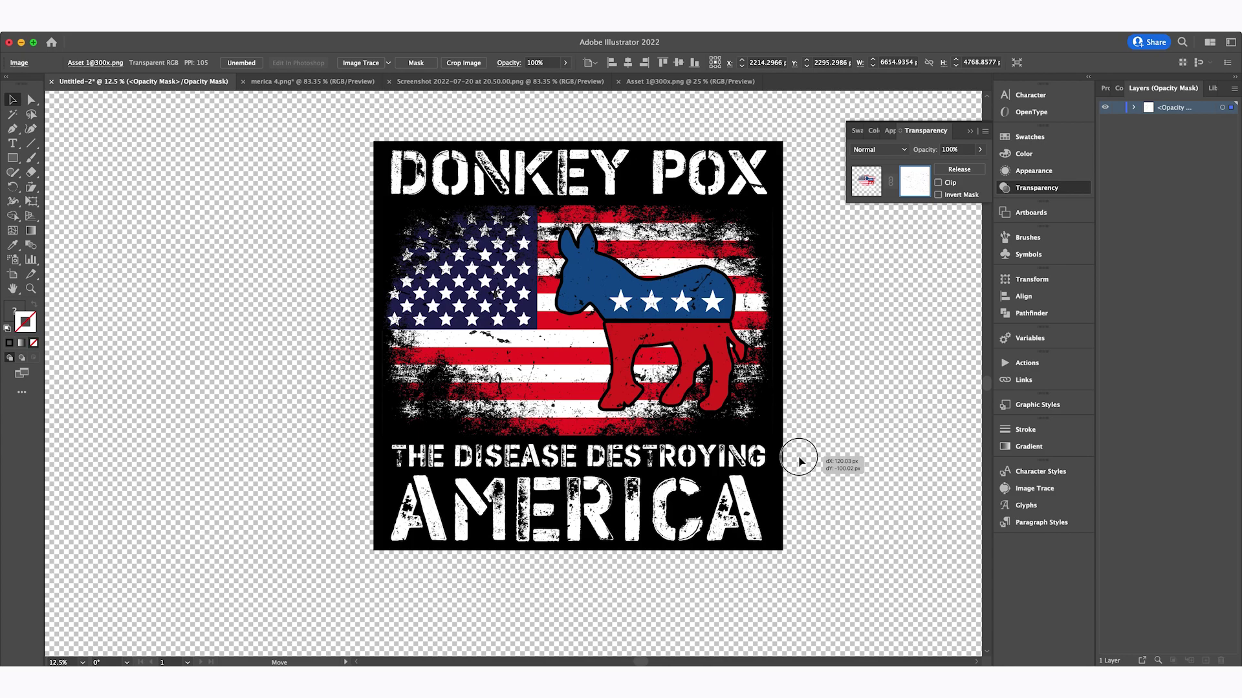
left_click_drag(800, 461, 887, 346)
left_click(887, 346)
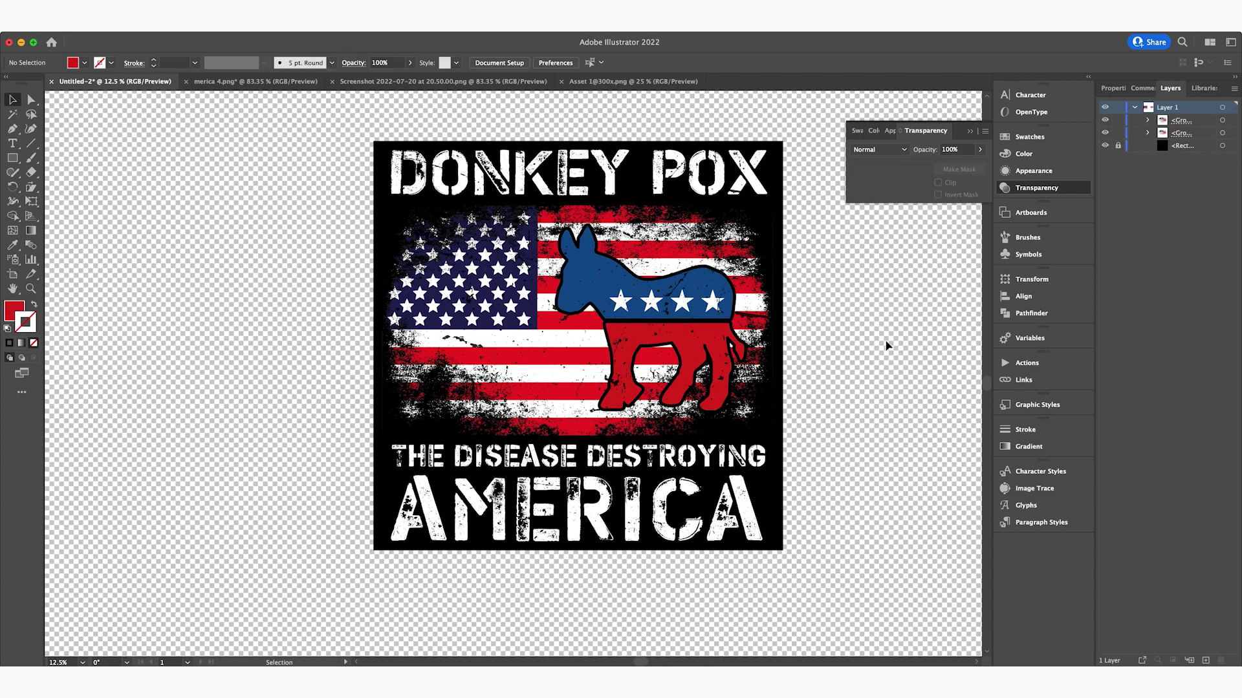
scroll(881, 347, "right", 5)
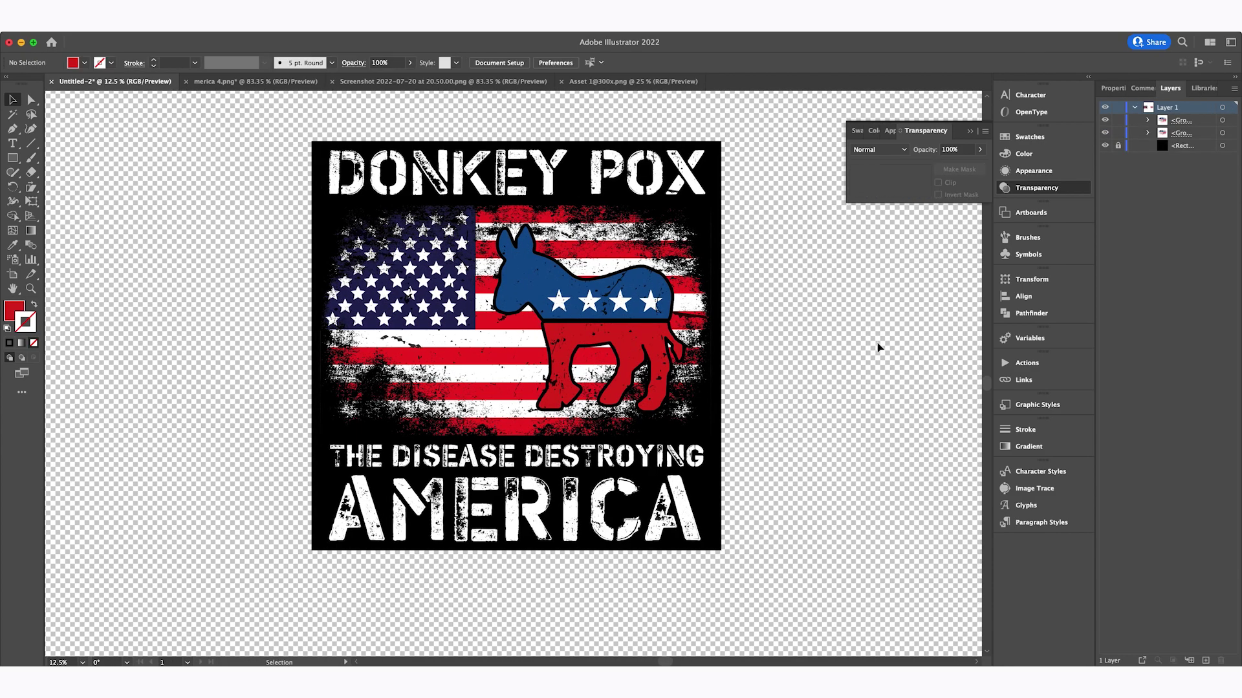